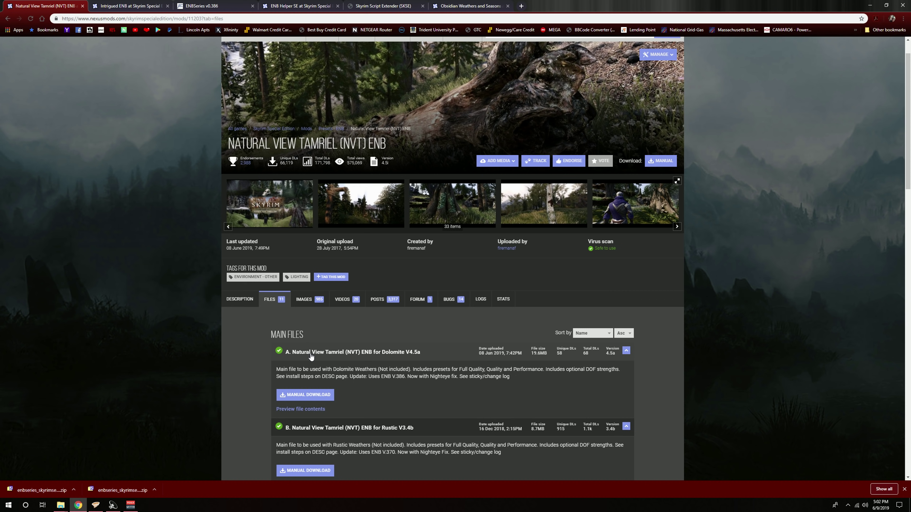
scroll(305, 350, "down", 5)
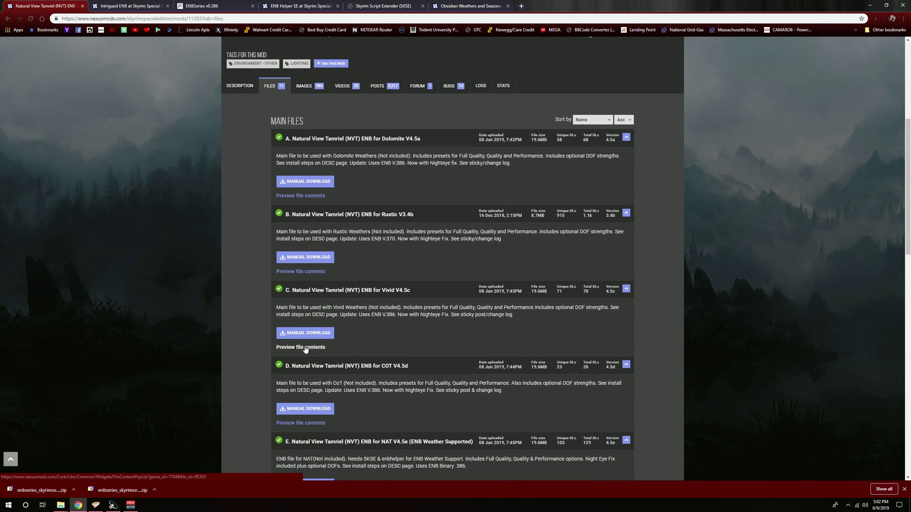
scroll(266, 309, "up", 3)
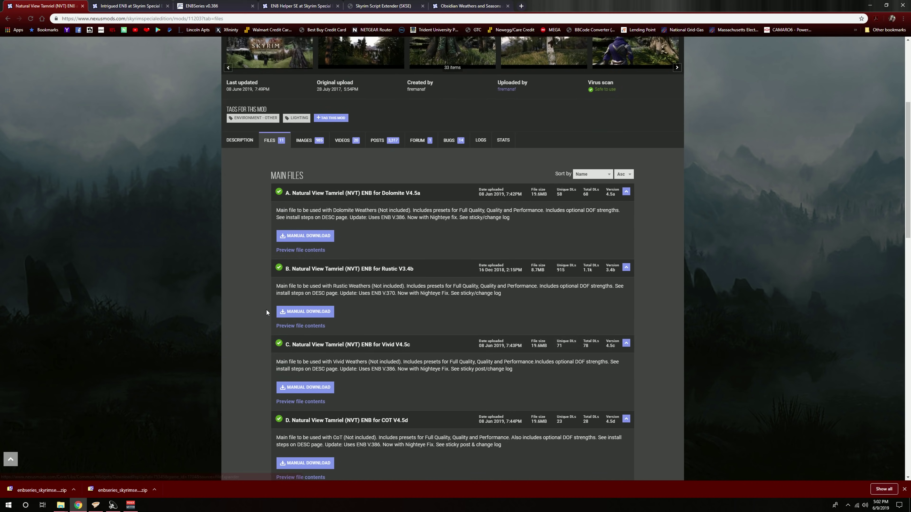
scroll(291, 296, "down", 2)
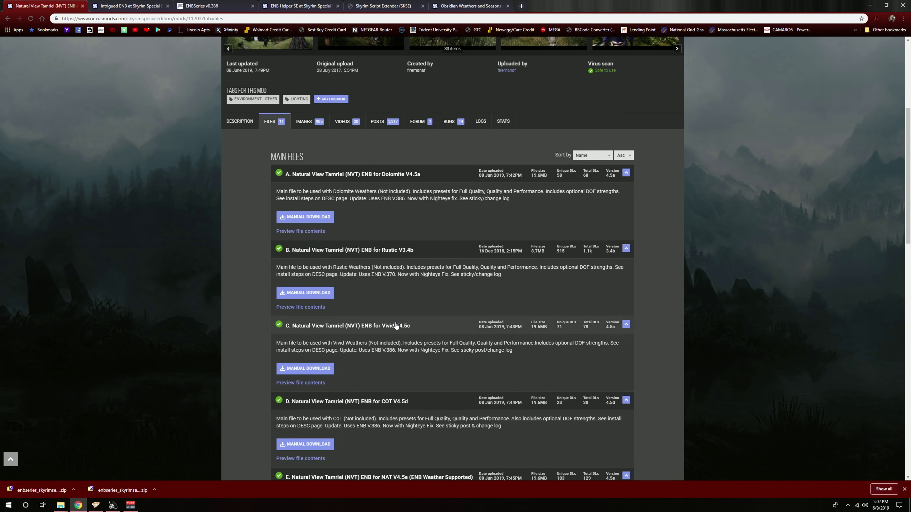
scroll(393, 324, "down", 5)
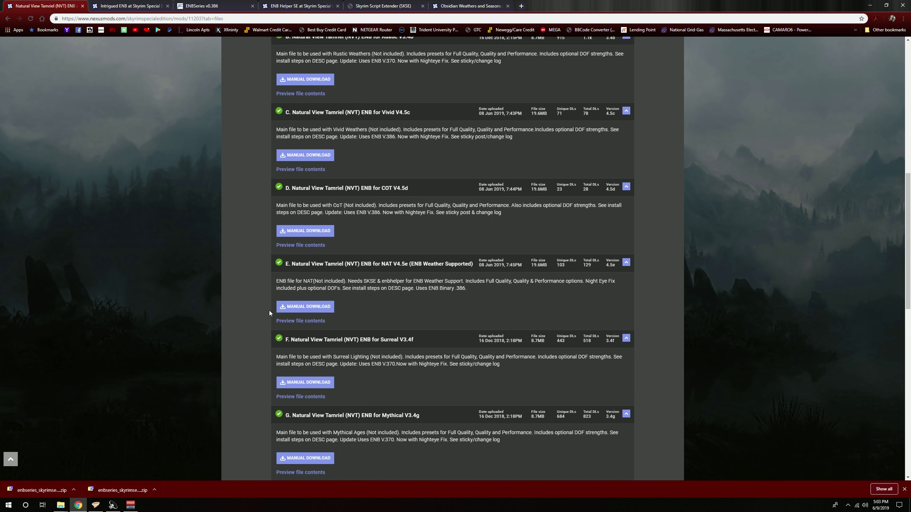
scroll(258, 305, "up", 2)
scroll(236, 215, "up", 3)
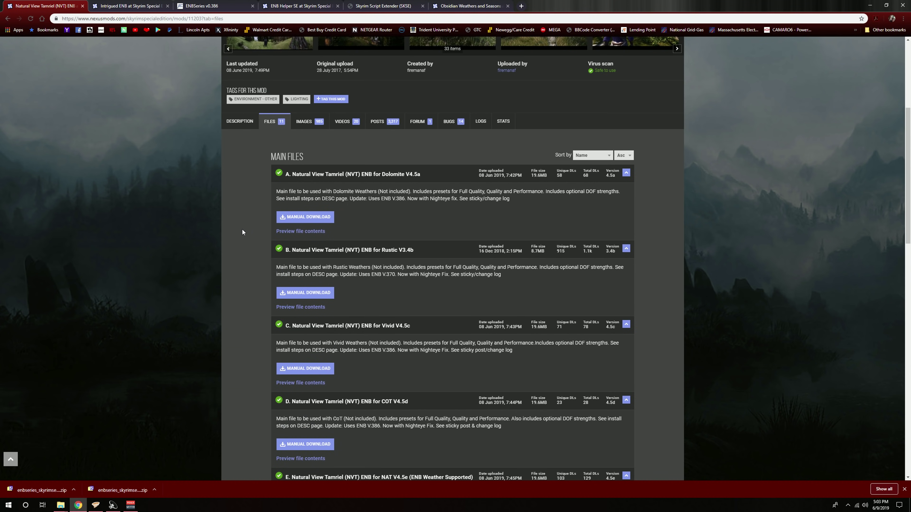
scroll(237, 267, "down", 6)
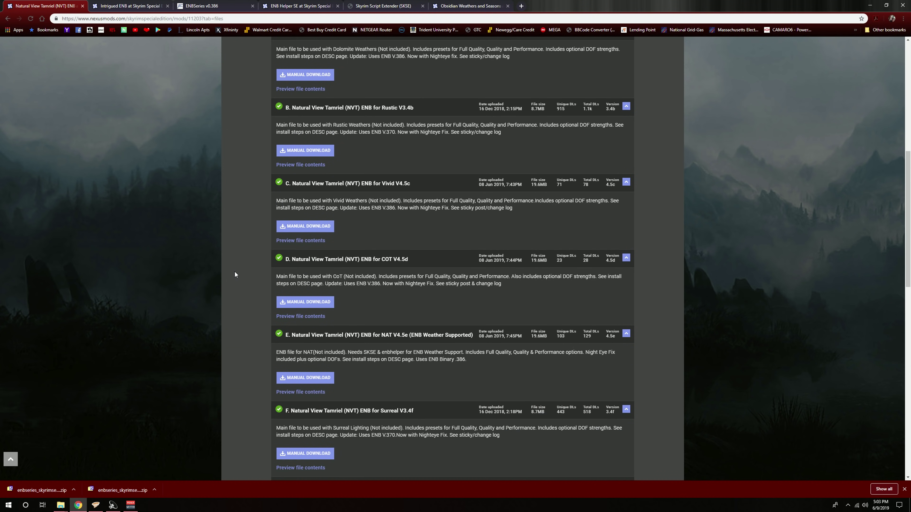
scroll(235, 273, "down", 4)
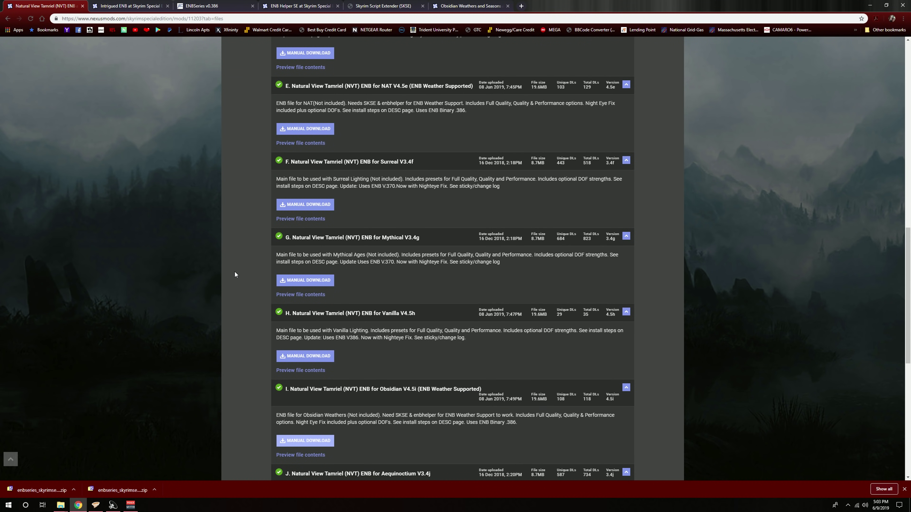
scroll(238, 294, "down", 2)
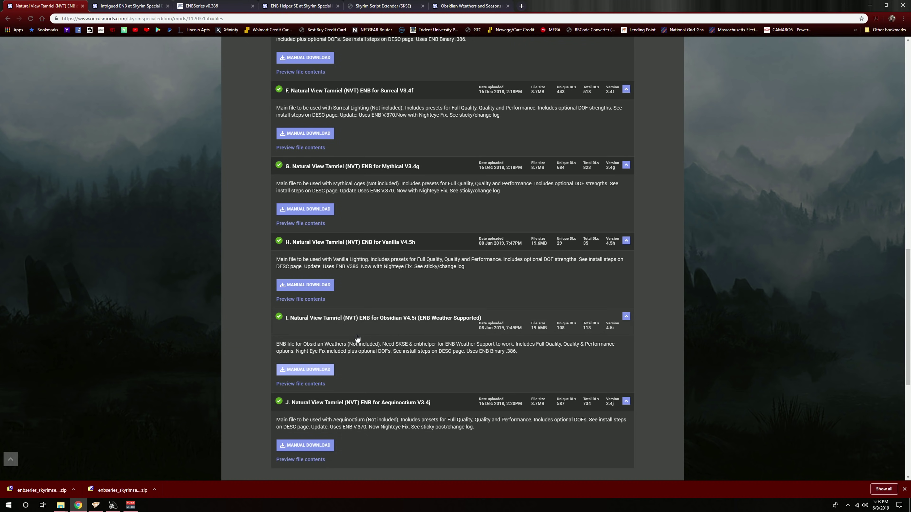
scroll(400, 377, "up", 1)
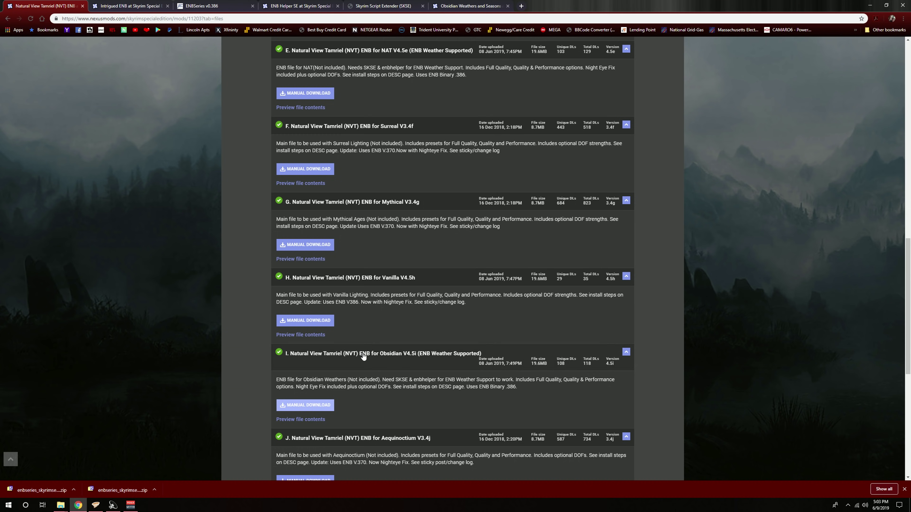
scroll(412, 363, "up", 8)
scroll(342, 333, "down", 10)
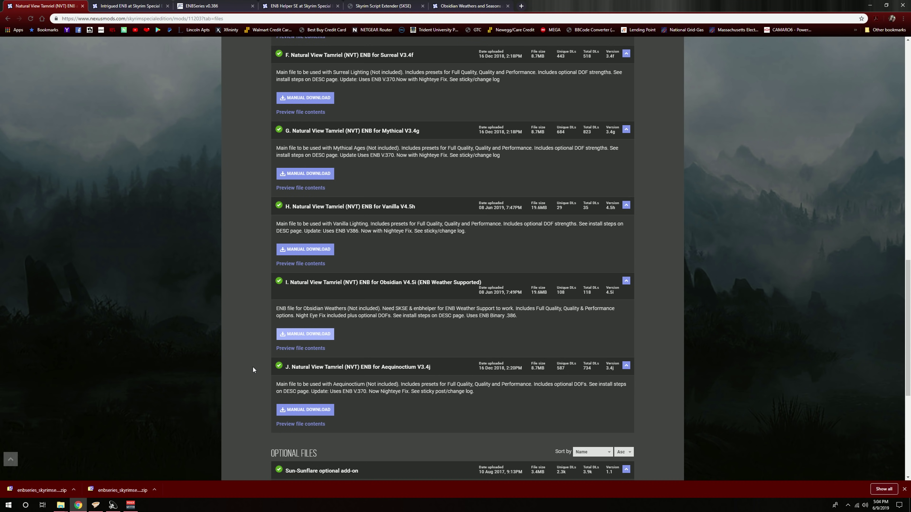
Step: Download the NVT ENB file for Obsidian V4.5i (ENB Weather Supported) and return to the page top
left_click(325, 336)
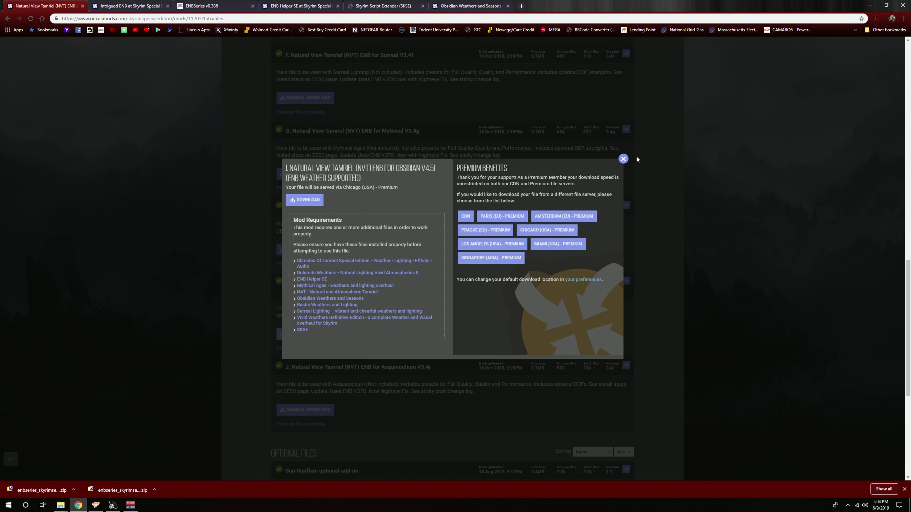
left_click(624, 158)
scroll(229, 202, "up", 15)
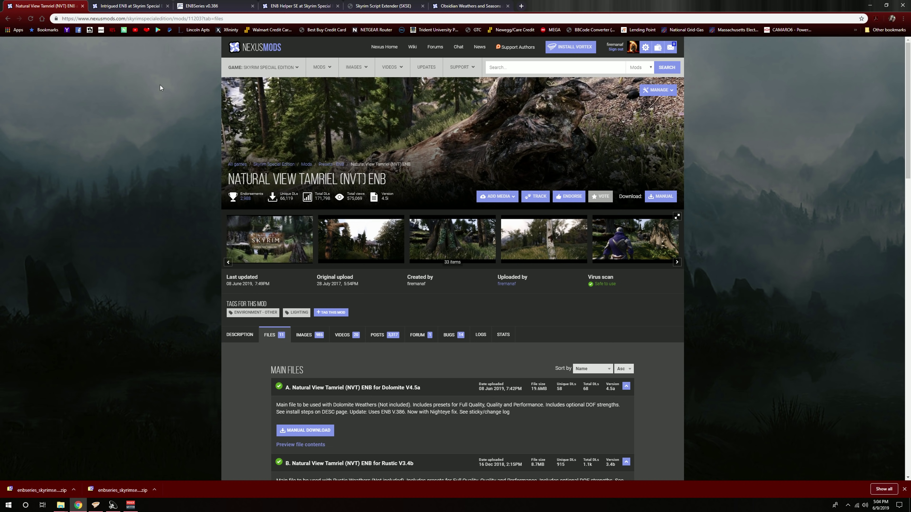
Step: Review the ENBSeries v0.386 Skyrim SE release page, then move to the Obsidian Weathers and Seasons page
left_click(193, 10)
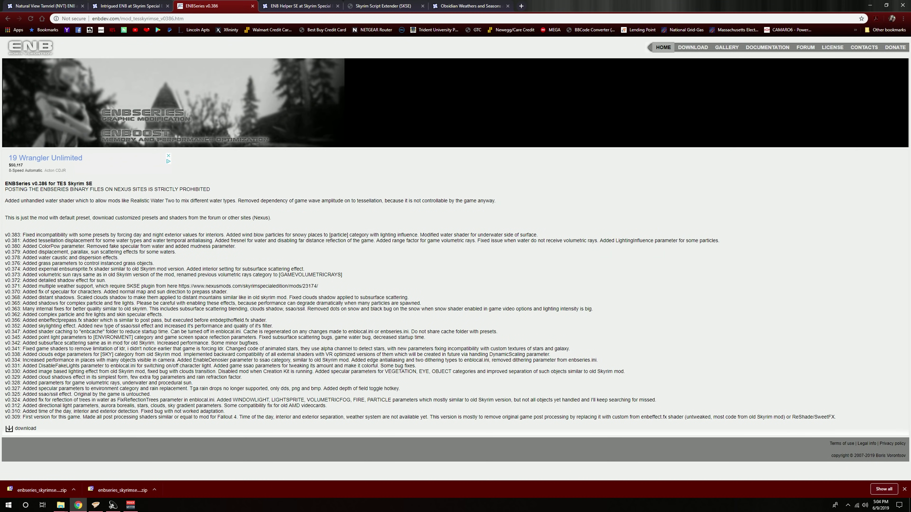
left_click(8, 18)
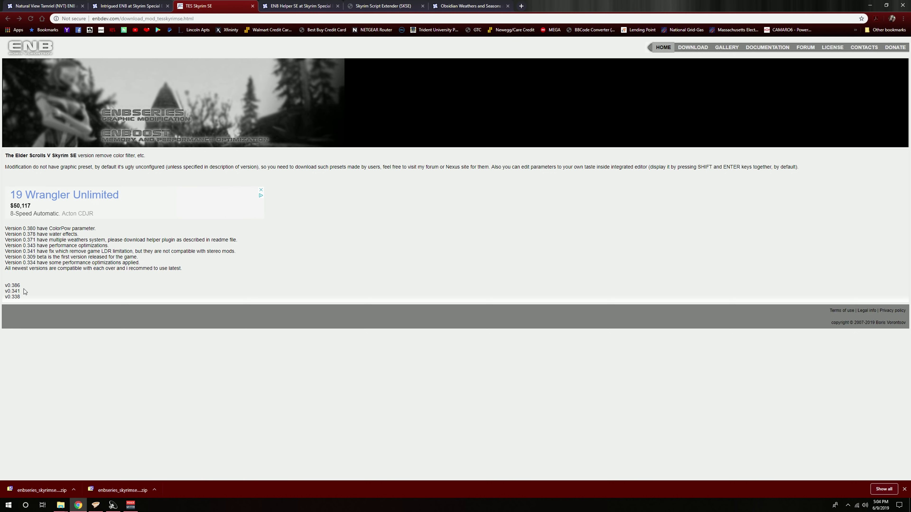
left_click(15, 286)
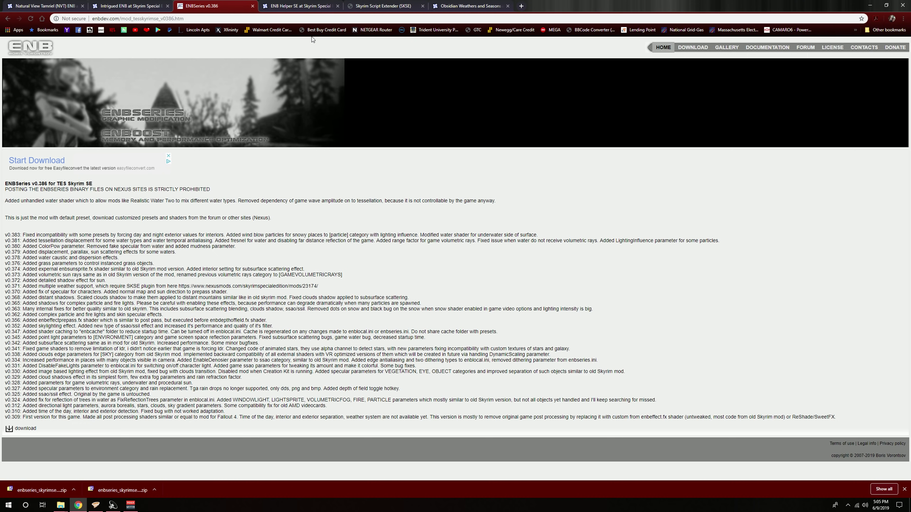
left_click(469, 6)
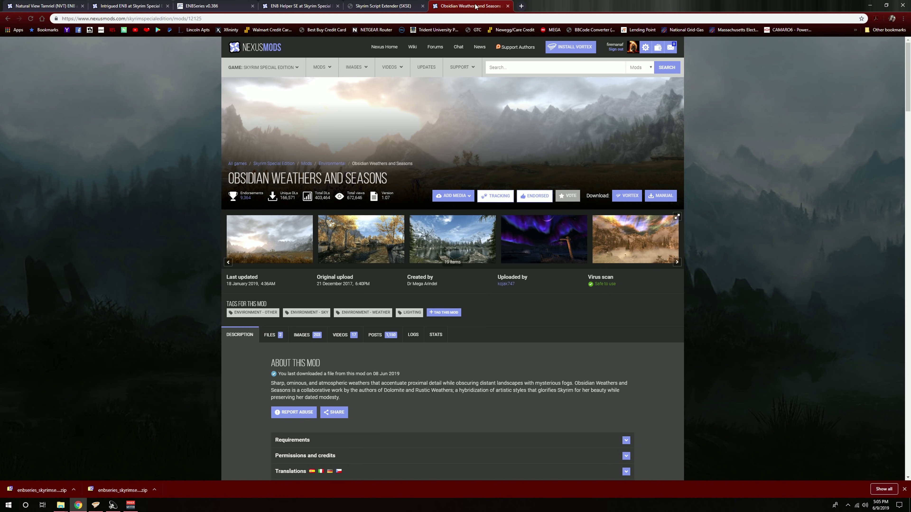
Step: Browse the Obsidian Weathers and Seasons file list, then bring up the ENB Helper SE mod page
left_click(272, 334)
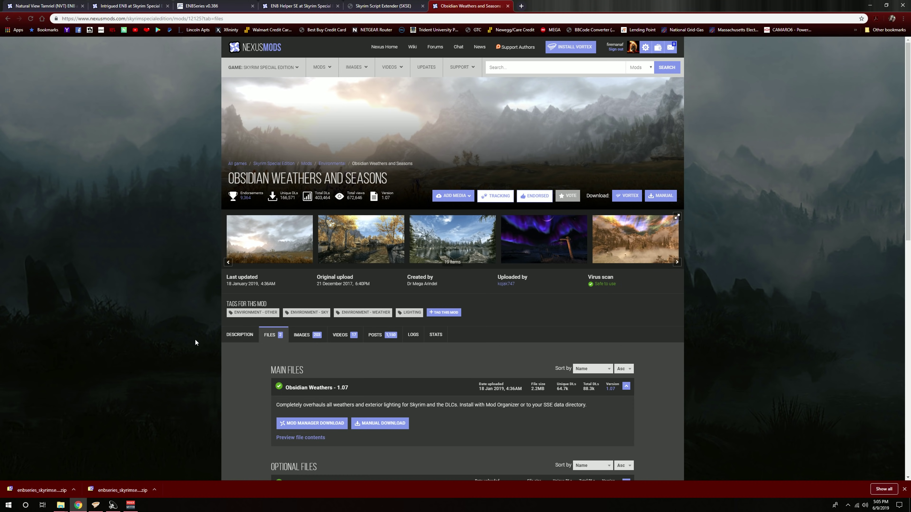
scroll(196, 336, "down", 3)
scroll(199, 330, "down", 2)
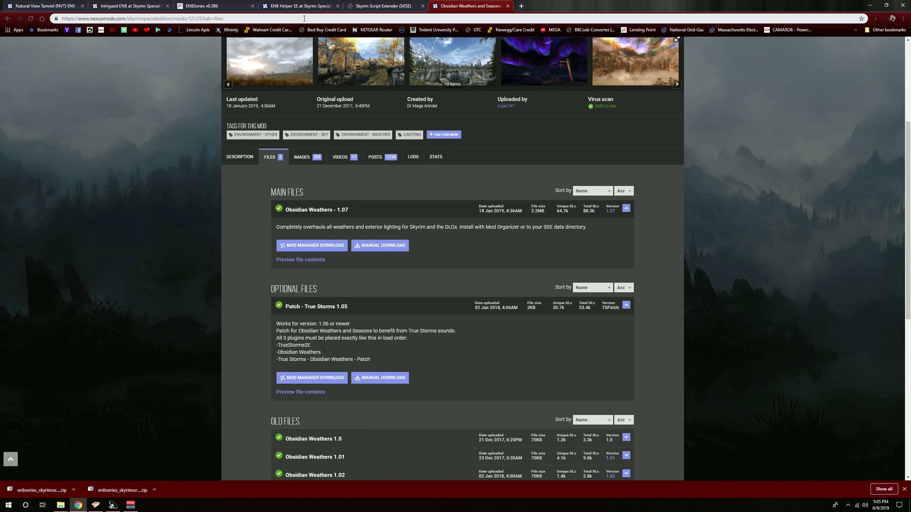
left_click(298, 6)
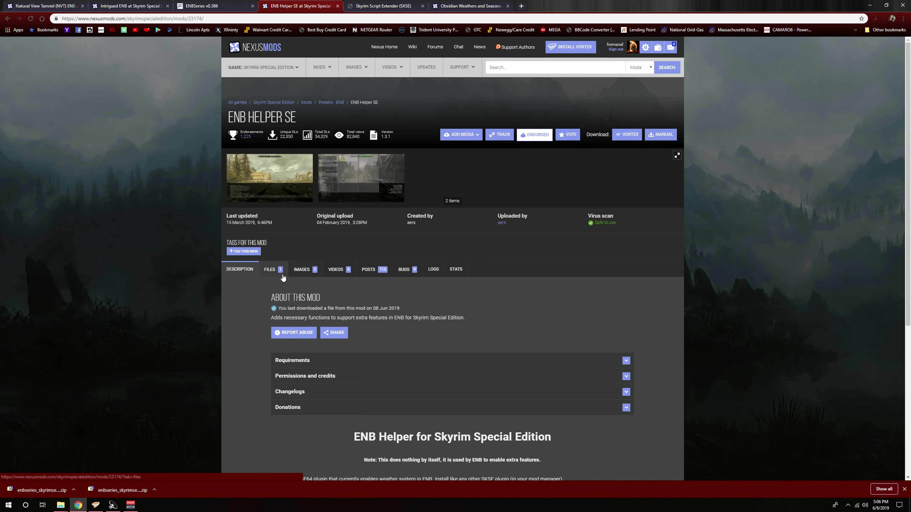
Step: Show ENB Helper SE's files, with main file 1.3.1 for SSE 1.5.73 and the old files
left_click(276, 270)
scroll(215, 312, "down", 4)
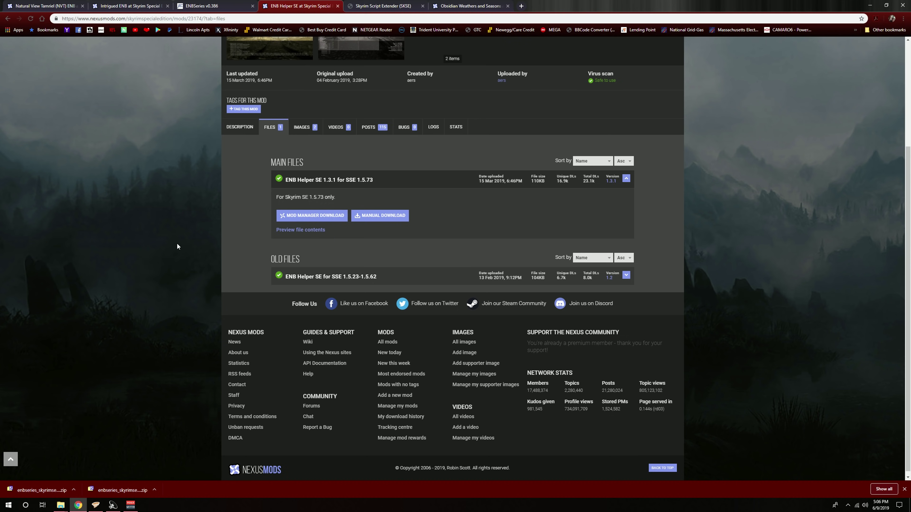
scroll(181, 242, "up", 4)
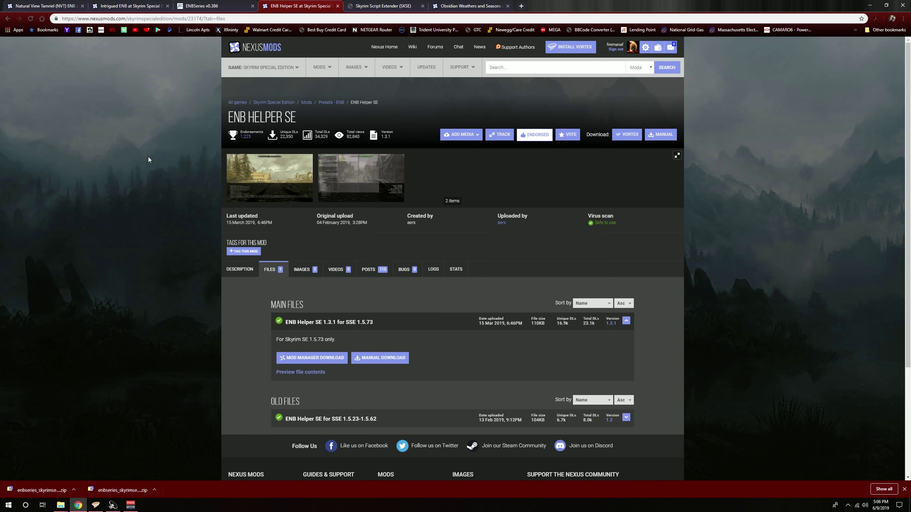
Step: Switch to the Skyrim Script Extender (SKSE) website to get SKSE
left_click(364, 5)
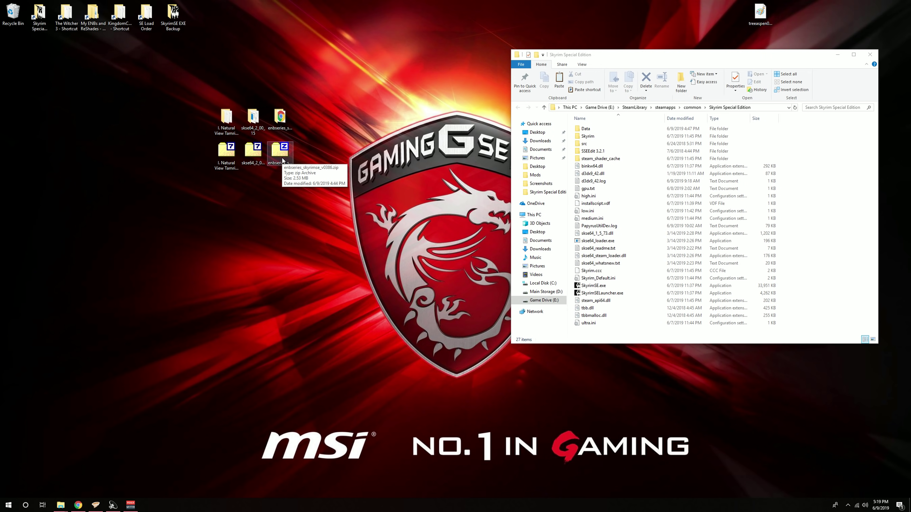
Step: Extract enbseries_skyrimse_v0386.zip with 7-Zip into its own folder and open that folder
right_click(282, 161)
mouse_move(317, 171)
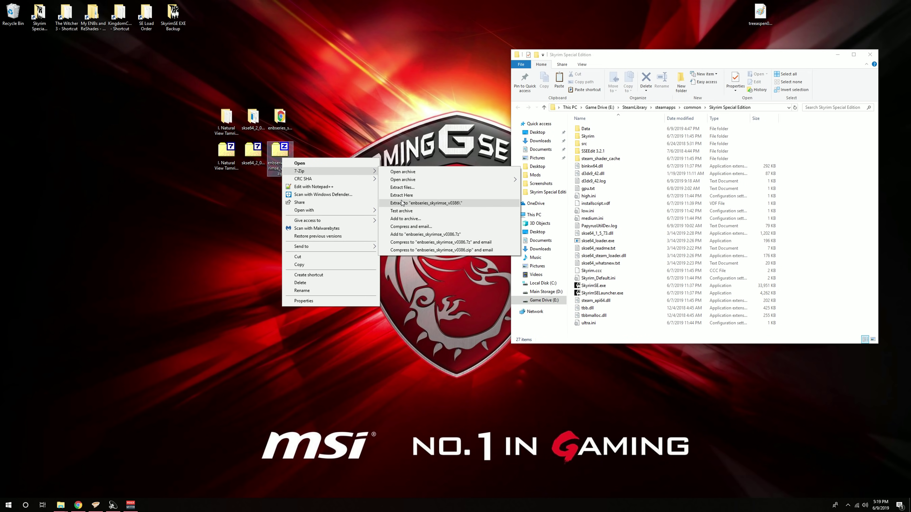
left_click(217, 114)
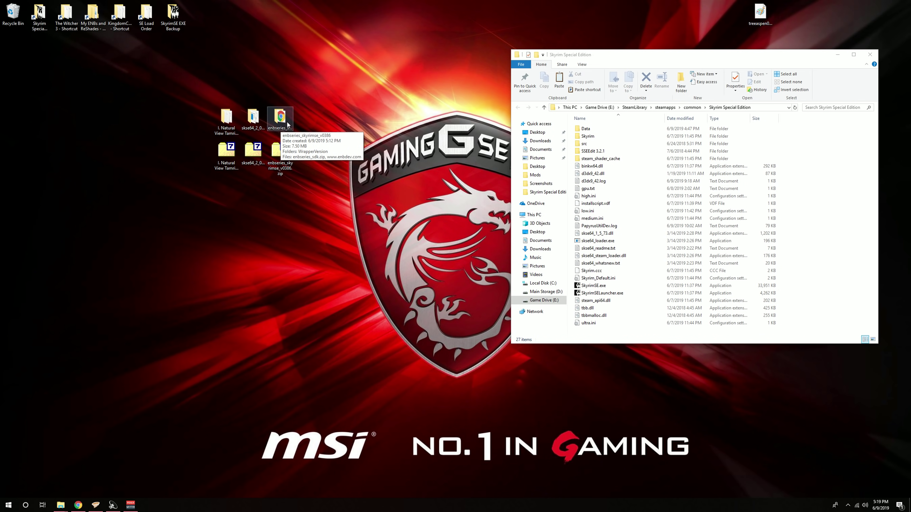
double_click(280, 119)
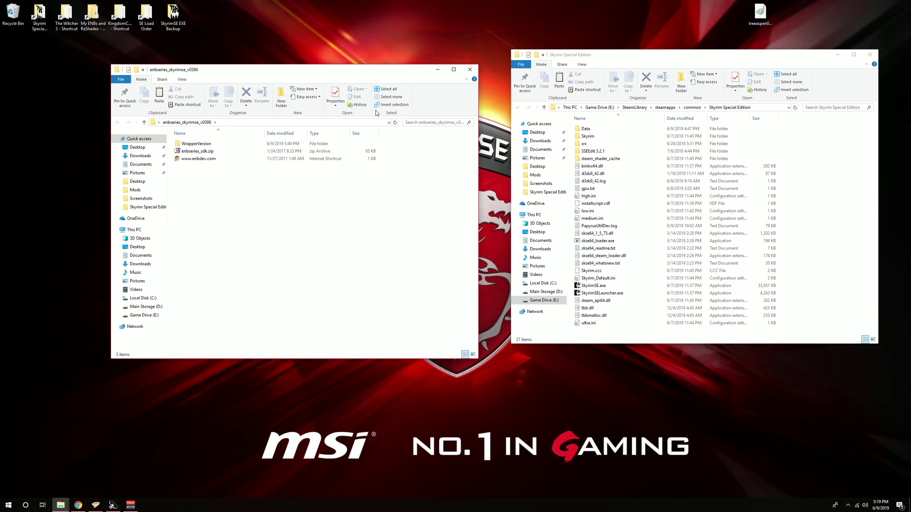
Step: Copy d3d11.dll and d3dcompiler_46e.dll from WrapperVersion into the Skyrim Special Edition folder, then close WrapperVersion
left_click(205, 145)
double_click(205, 145)
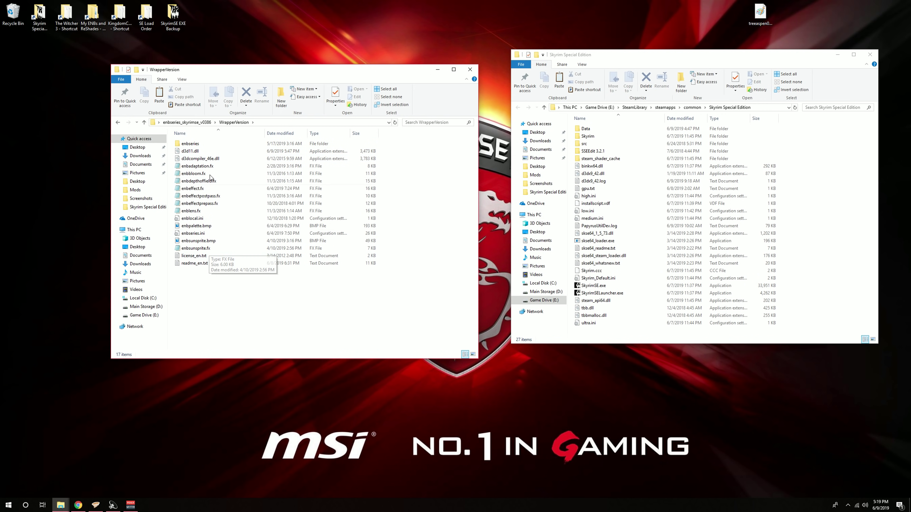
left_click(195, 154)
left_click(201, 159, "ctrl")
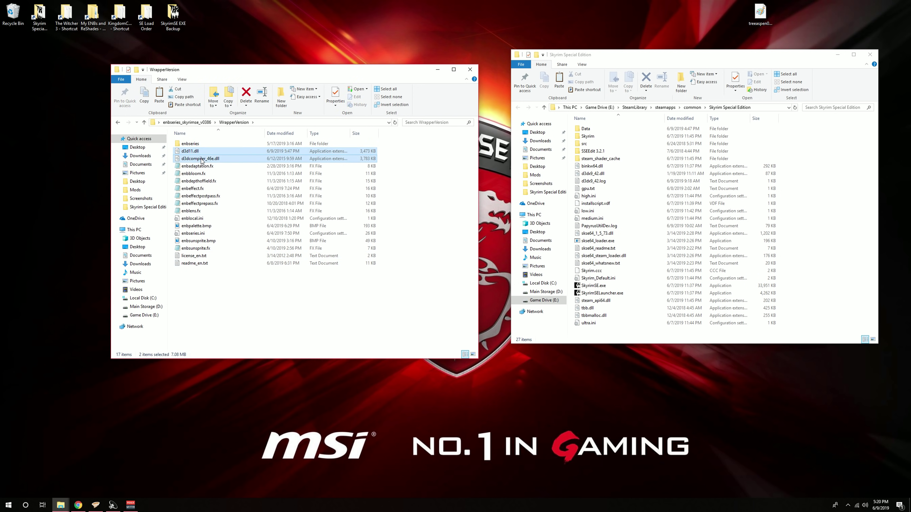
right_click(201, 159)
left_click(231, 241)
left_click(823, 204)
right_click(823, 204)
left_click(844, 252)
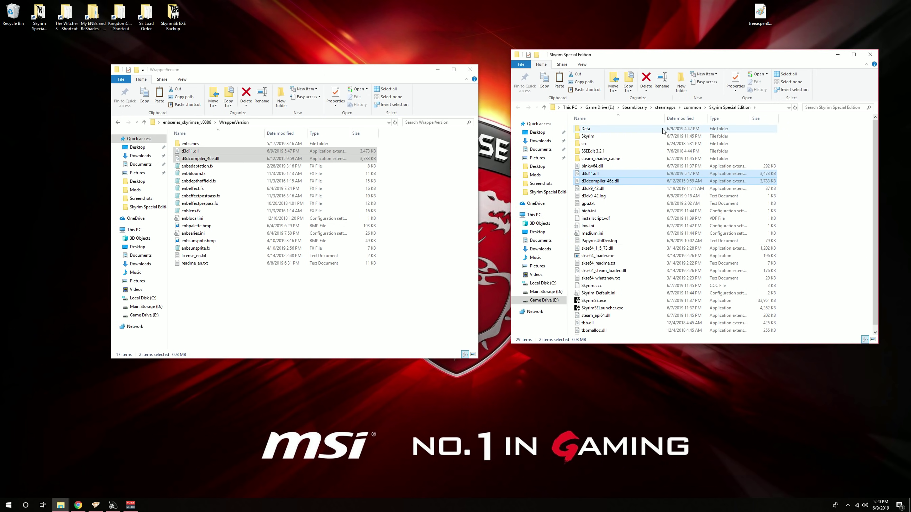
left_click(469, 69)
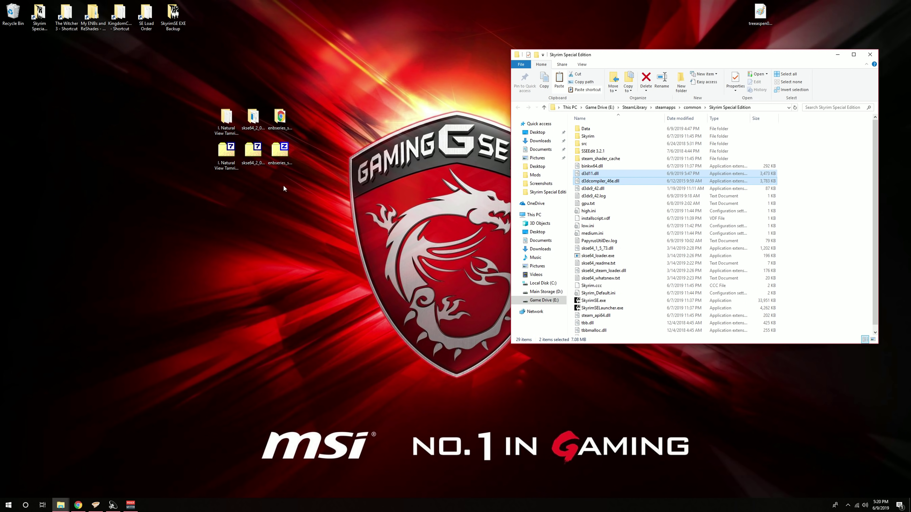
Step: Open the Natural View Tamriel '1. Main File (Install) > 1. Full Quality' preset folder
left_click(223, 154)
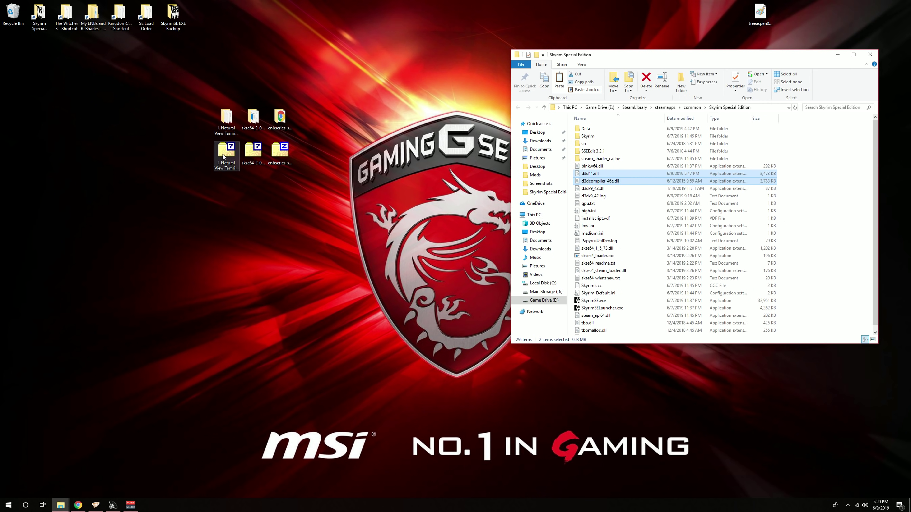
double_click(233, 131)
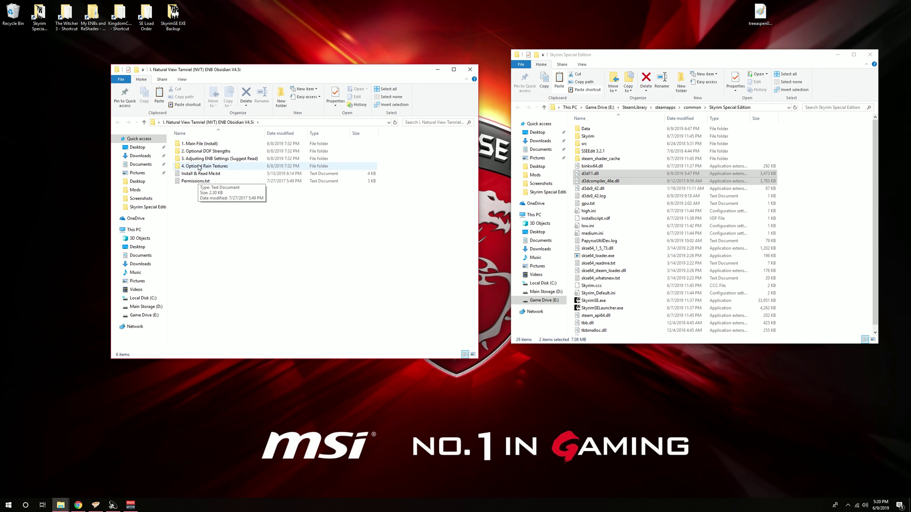
double_click(201, 144)
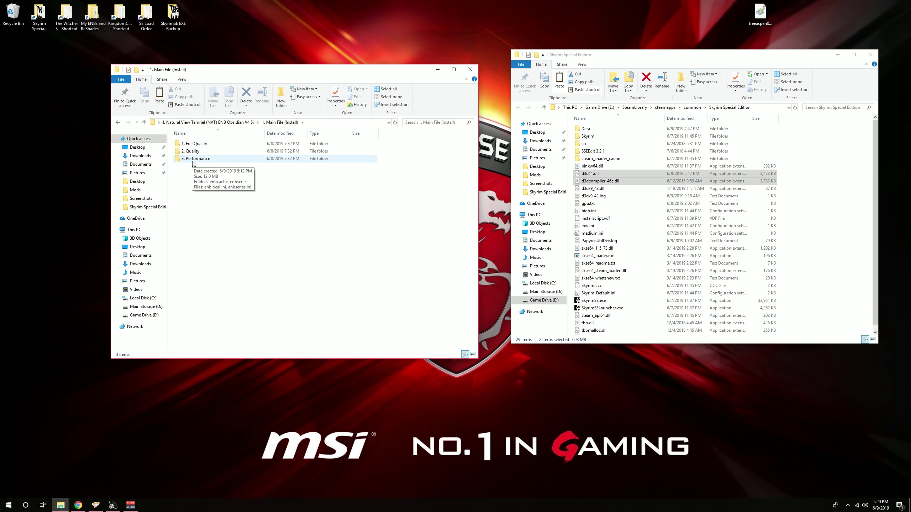
double_click(198, 145)
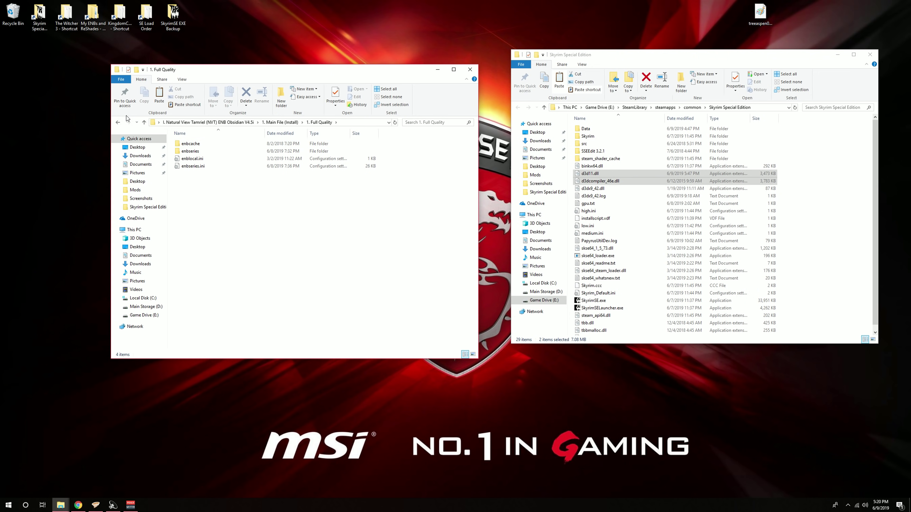
Step: Copy enbcache, enbseries, enblocal.ini and enbseries.ini into the Skyrim Special Edition folder
left_click(203, 144)
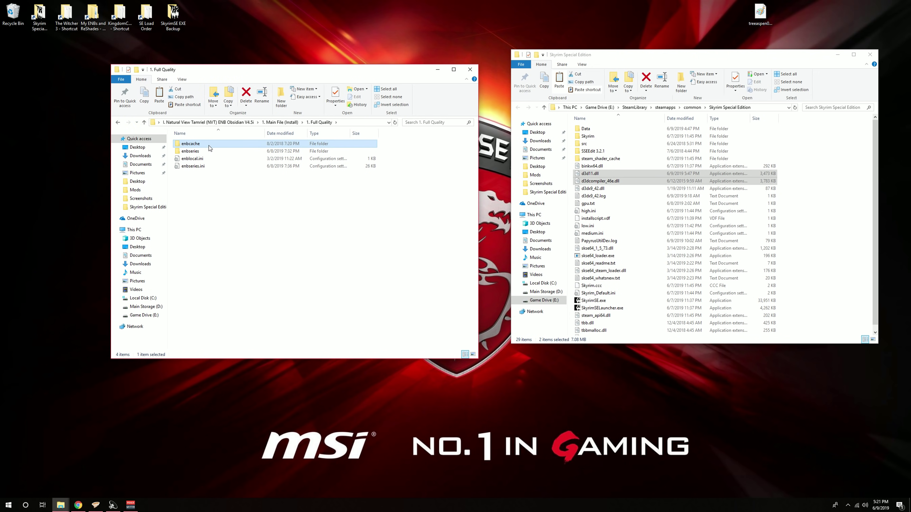
key("shift+Down")
key("shift+Down")
key("shift+Down")
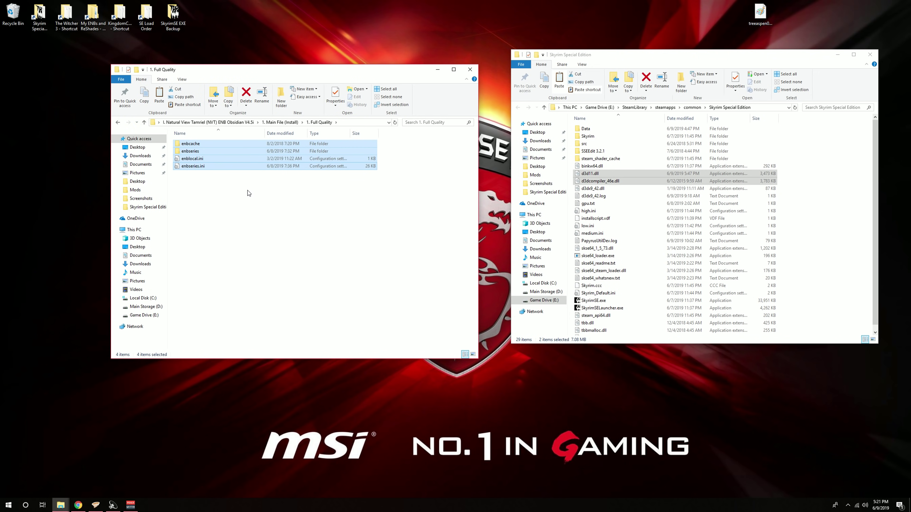
right_click(239, 156)
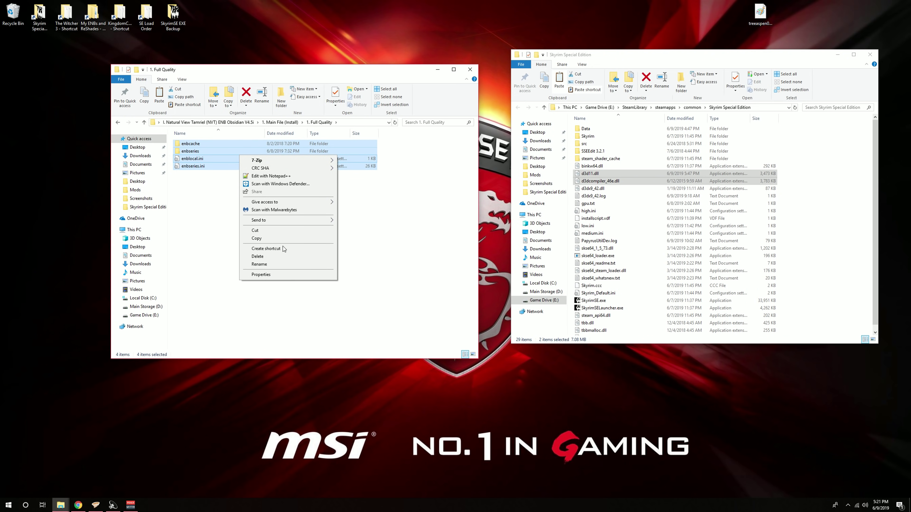
left_click(266, 238)
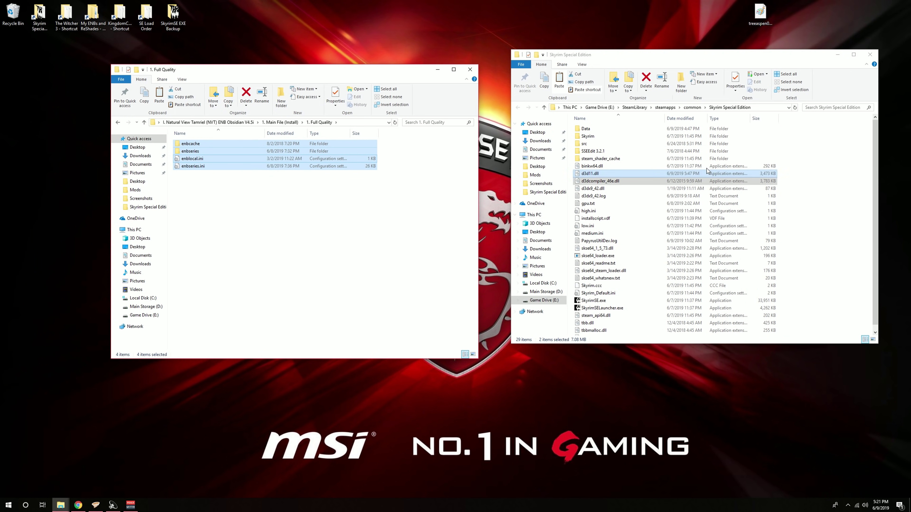
right_click(831, 176)
left_click(844, 226)
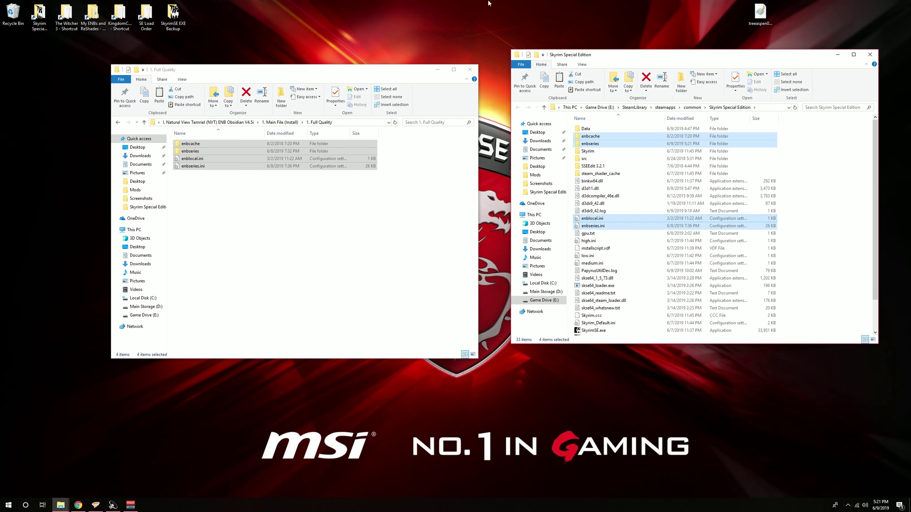
left_click(470, 70)
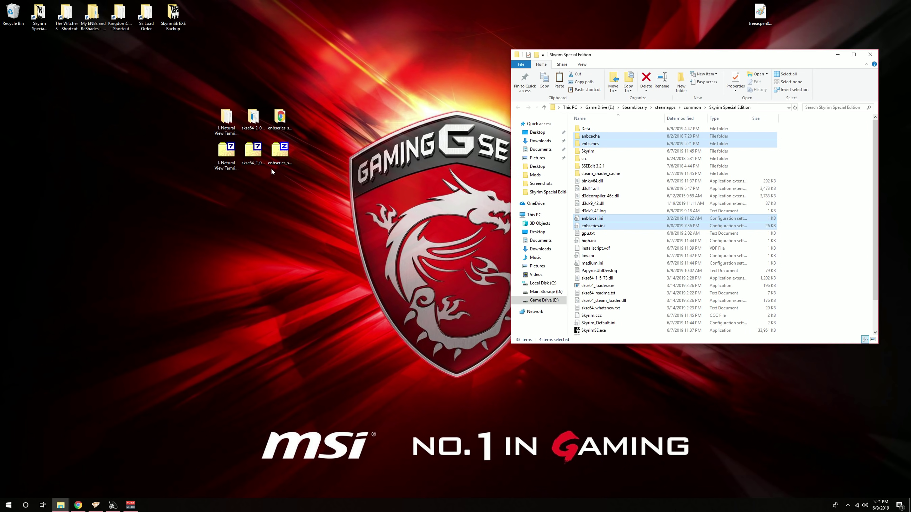
Step: Paste skse64_2_00_15's Data, src, loader and DLLs into Skyrim Special Edition, replacing duplicates
double_click(253, 117)
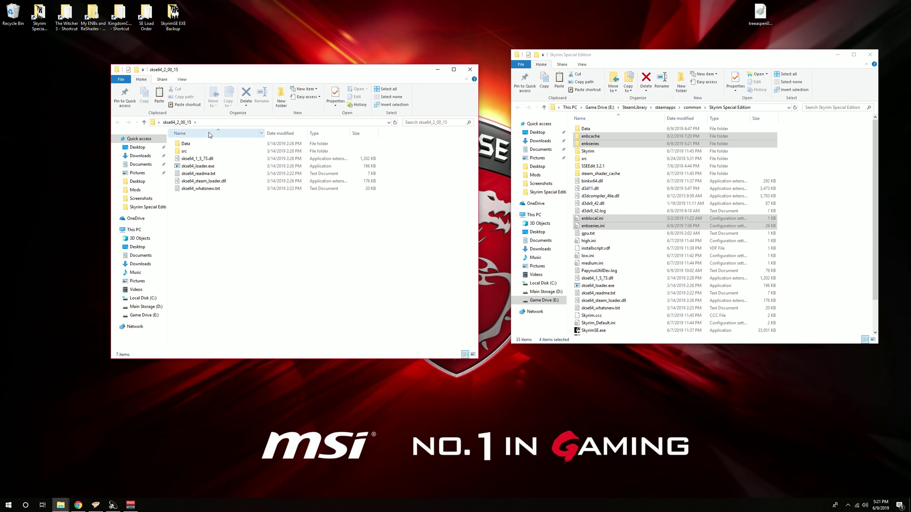
left_click(204, 143)
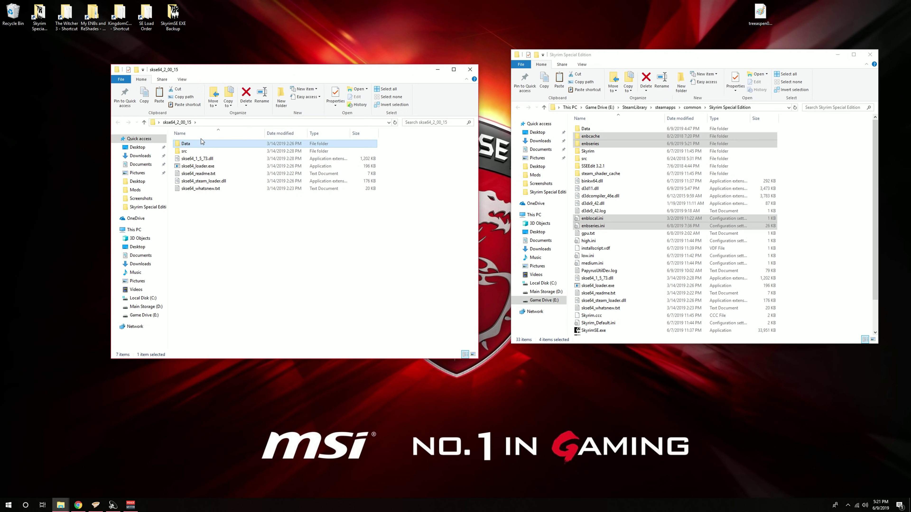
key("shift+Down")
key("shift+Down")
key("shift+Down")
key("shift+Down")
key("shift+Down")
key("shift+Down")
right_click(219, 158)
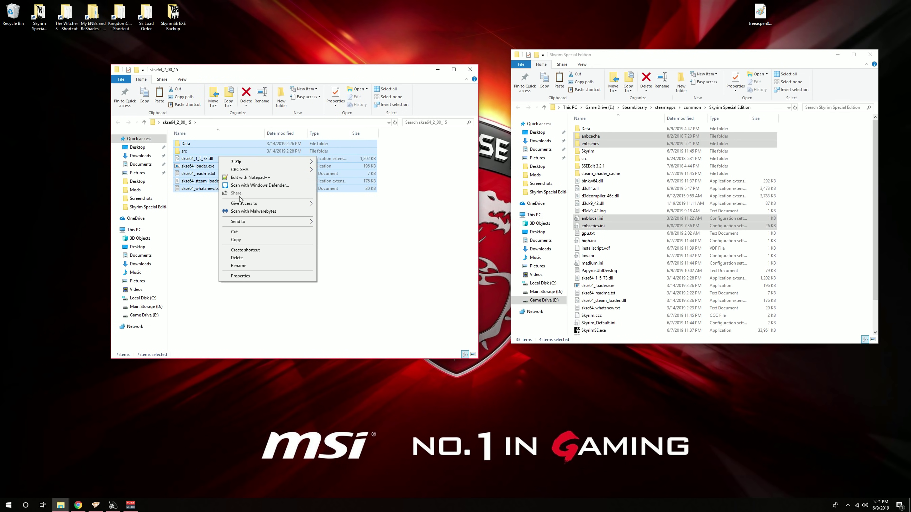
left_click(237, 239)
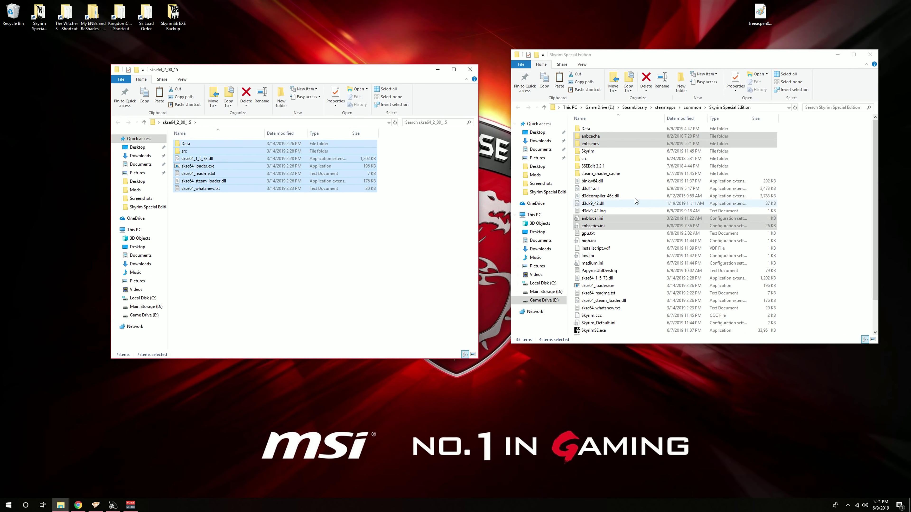
left_click(812, 198)
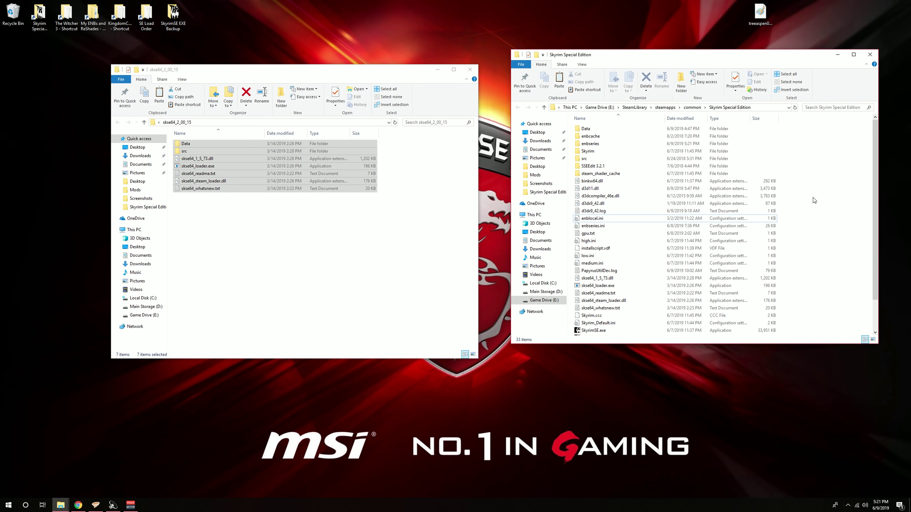
right_click(813, 197)
left_click(830, 247)
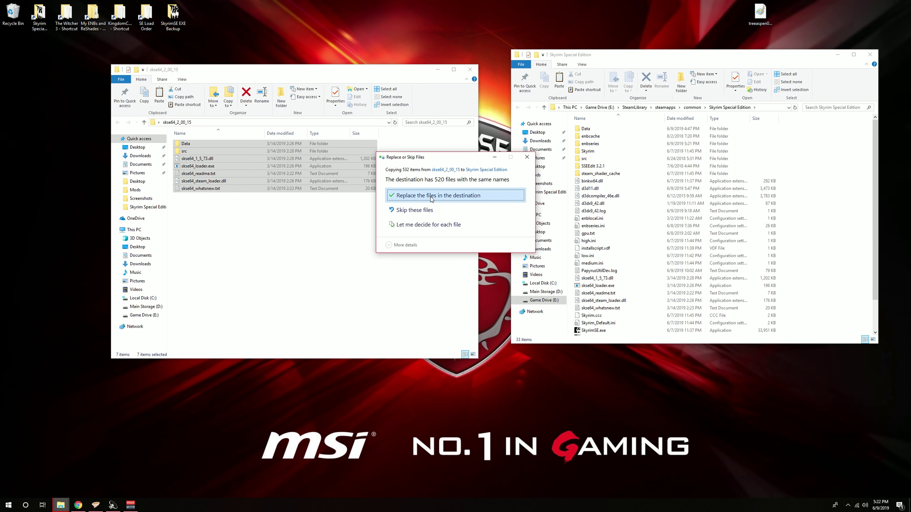
left_click(431, 197)
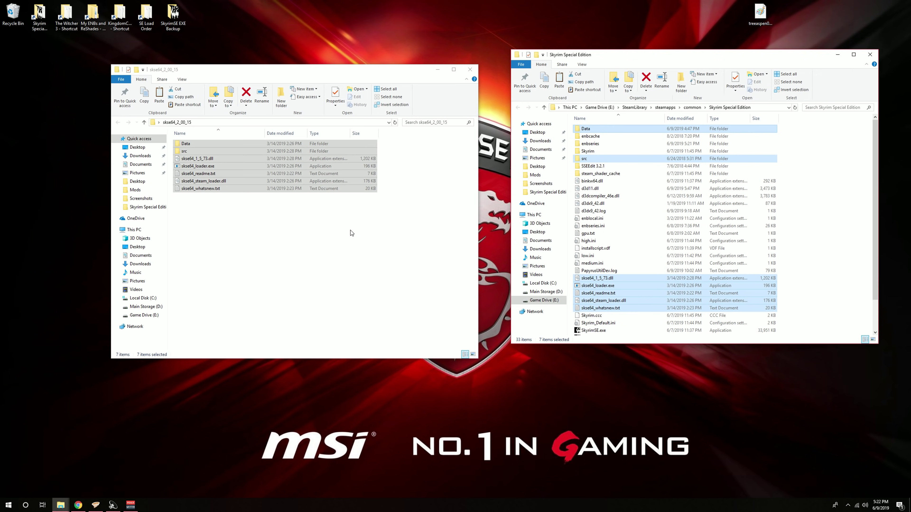
left_click(471, 69)
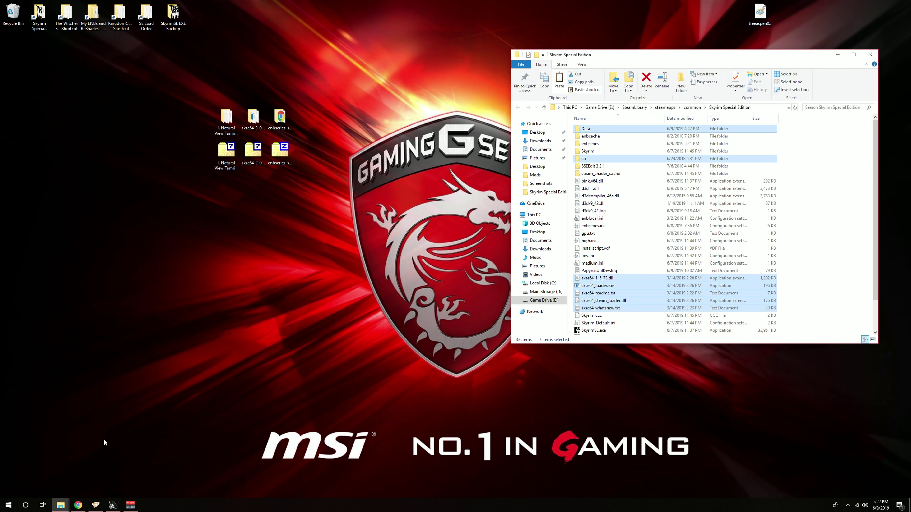
Step: In Vortex, check the Obsidian Weathers status, then replace the 'Obsid' name filter with 'enbhel'
left_click(95, 505)
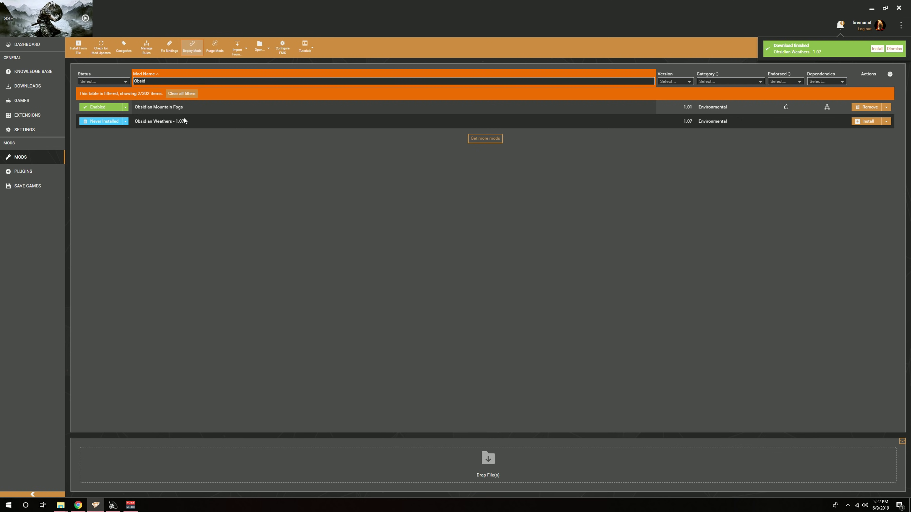
left_click(126, 122)
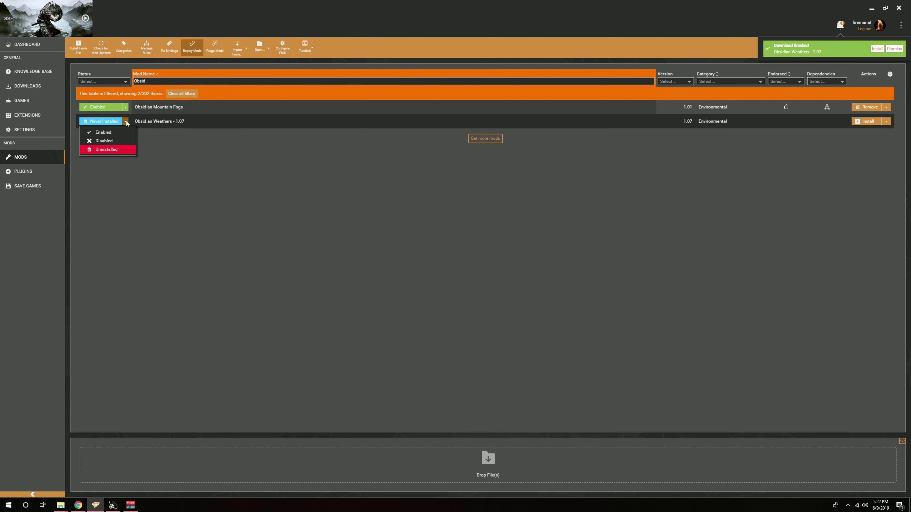
left_click(238, 161)
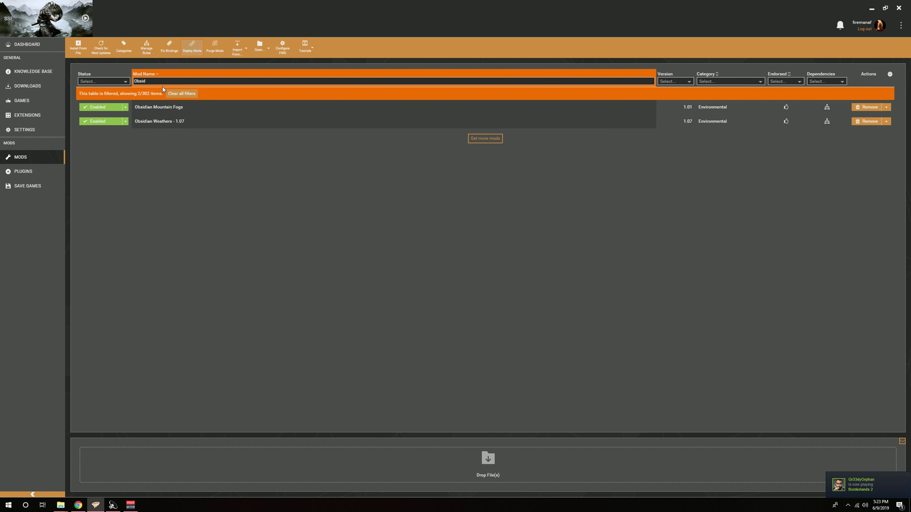
left_click_drag(157, 80, 131, 81)
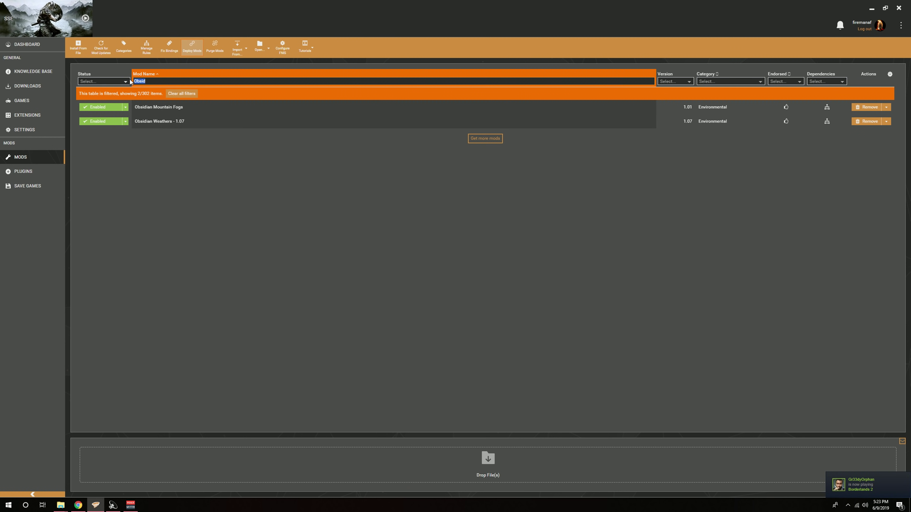
type("enbhelpe")
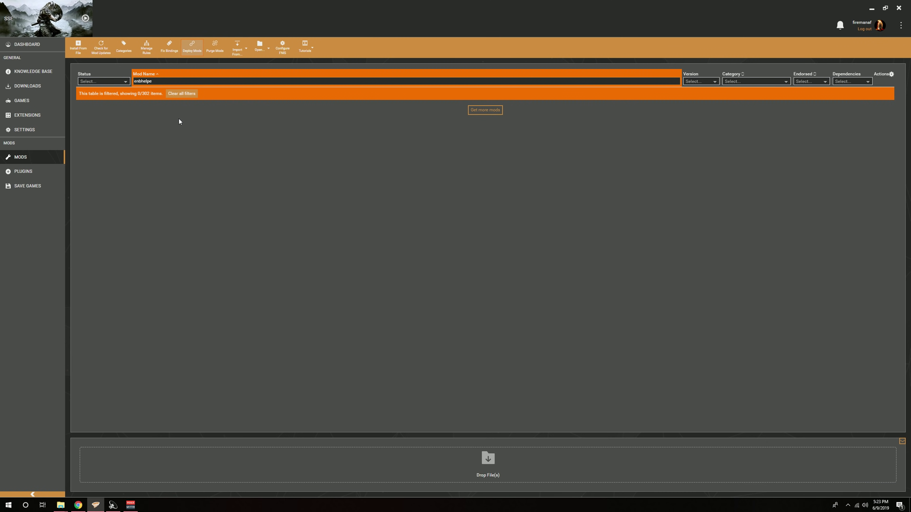
Step: Filter the Vortex mod list to 'enb', confirm ENB Helper SE is uninstalled, then open the game folder
key("BackSpace")
key("BackSpace")
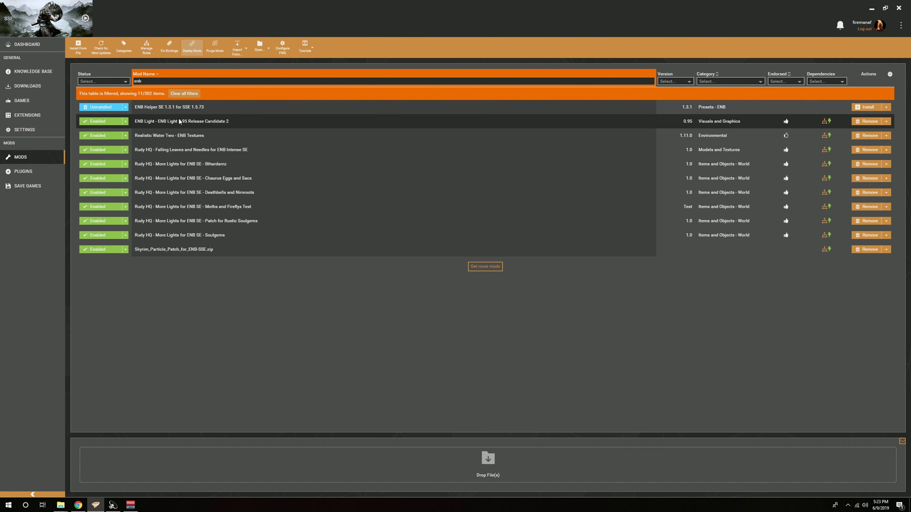
left_click(121, 105)
left_click(435, 235)
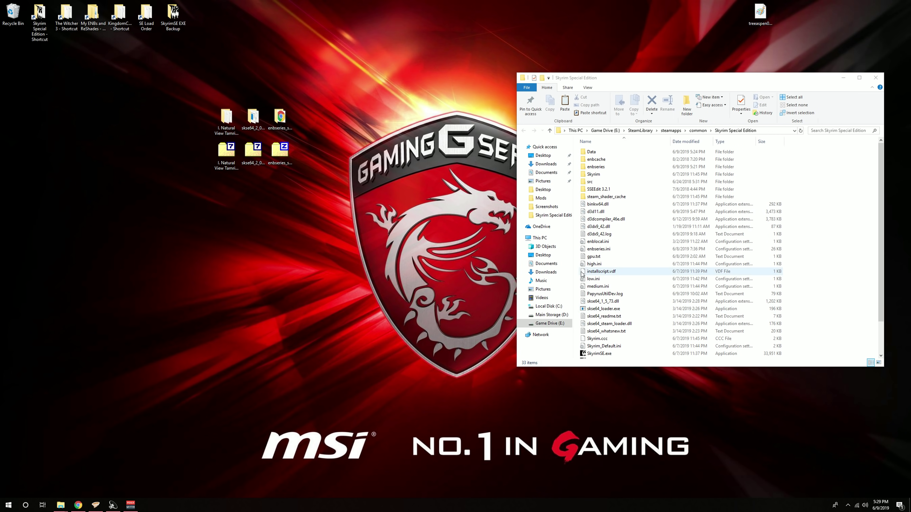
Step: Change ShaderCache=true to false in enblocal.ini, save the file and close Notepad
double_click(597, 241)
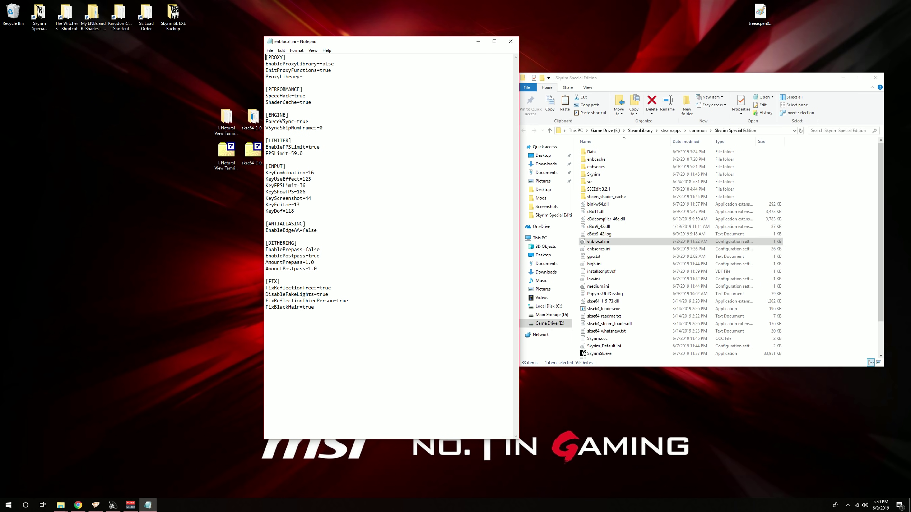
left_click_drag(312, 103, 300, 102)
type("false")
left_click(272, 50)
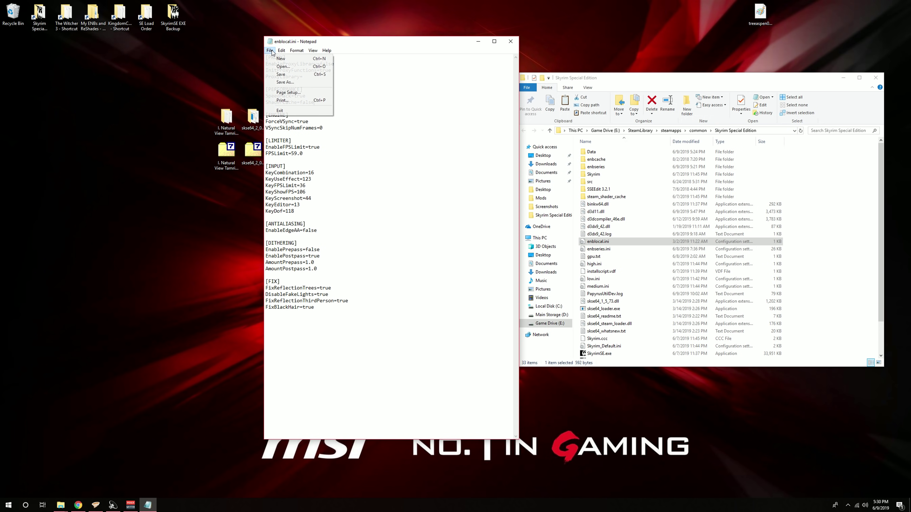
left_click(278, 74)
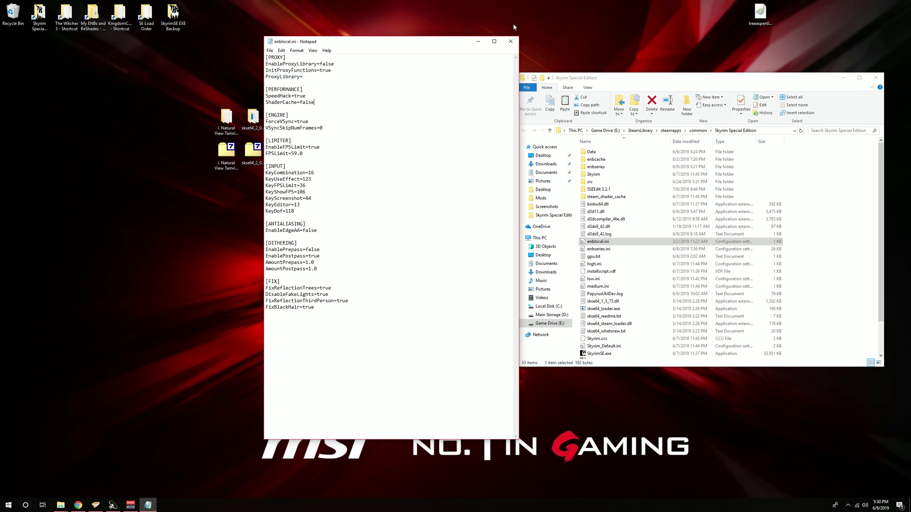
left_click(510, 41)
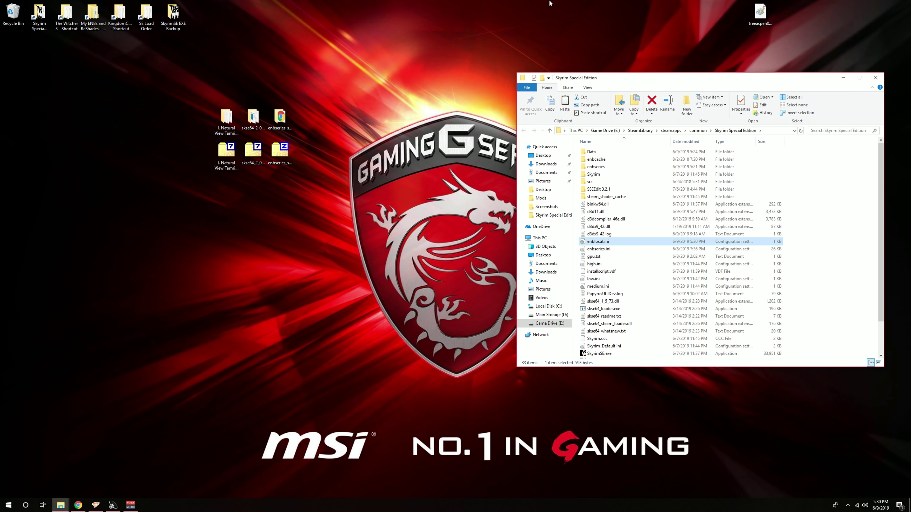
Step: Open the Natural View Tamriel ENB folder beside the game folder and enter '1. Main File (Install)'
double_click(227, 117)
left_click_drag(779, 96, 352, 102)
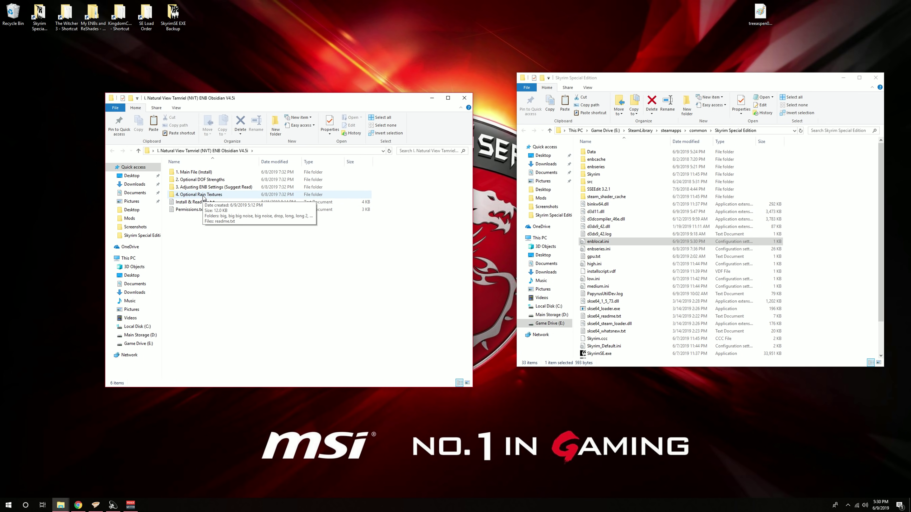
double_click(193, 173)
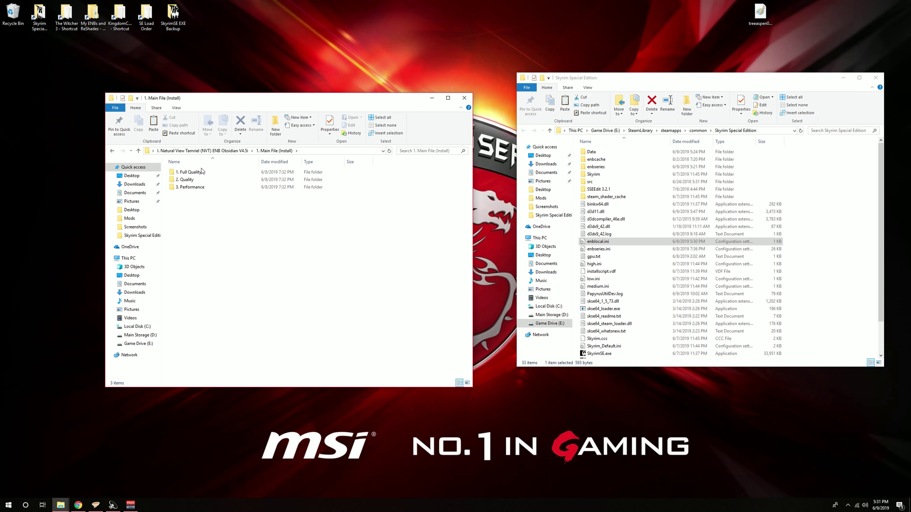
Step: Browse into '2. Optional DOF Strengths' > '3. Extreme DOF' in the NVT folder
left_click(238, 152)
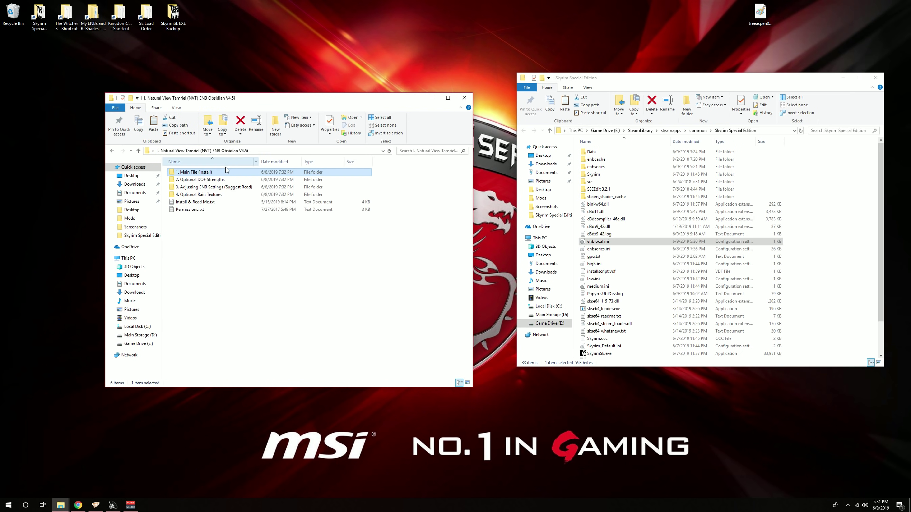
double_click(209, 180)
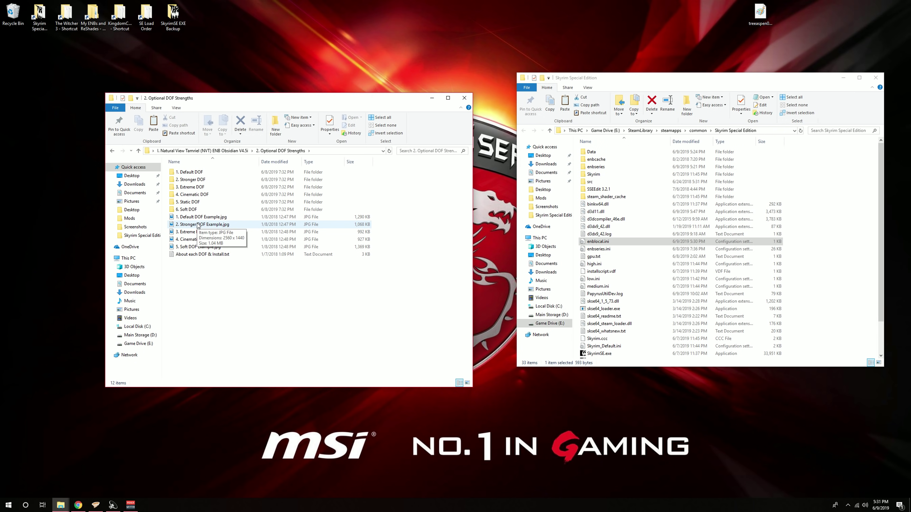
double_click(202, 186)
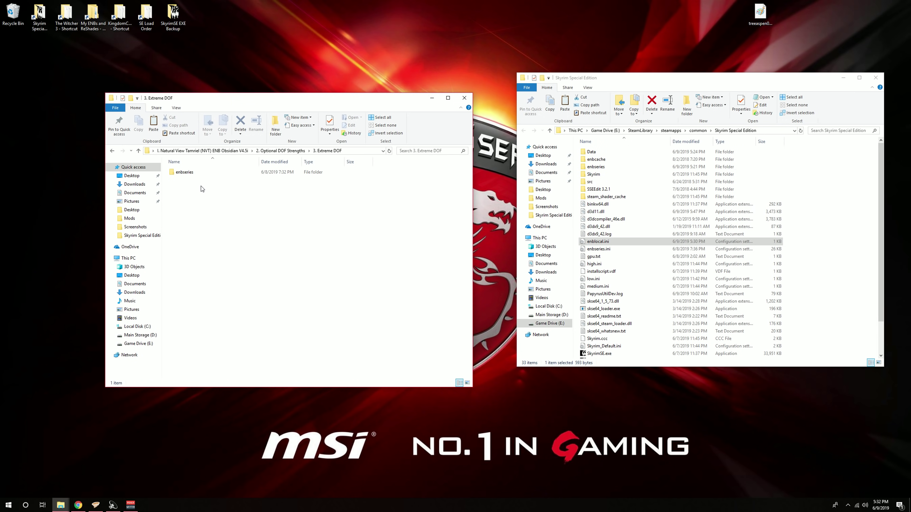
Step: Copy the Extreme DOF enbseries folder into the Skyrim Special Edition folder, replacing existing files
right_click(183, 175)
left_click(201, 289)
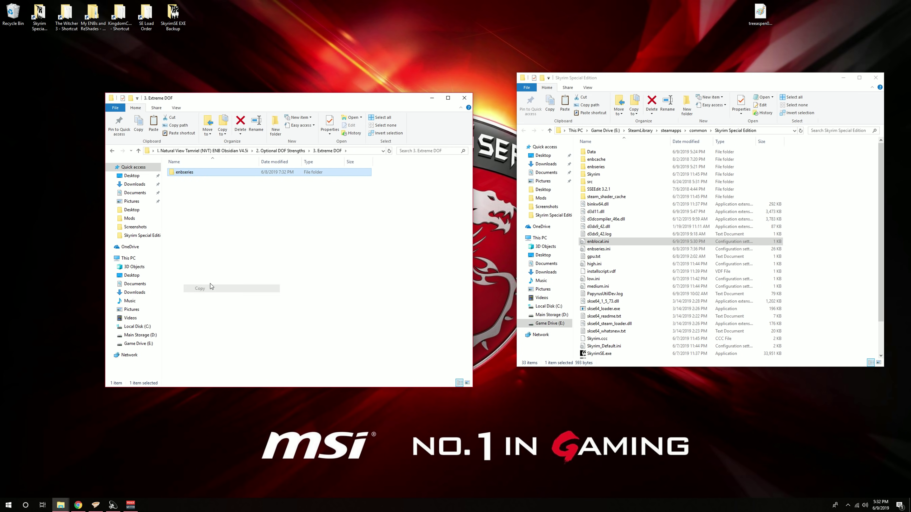
right_click(809, 200)
left_click(824, 250)
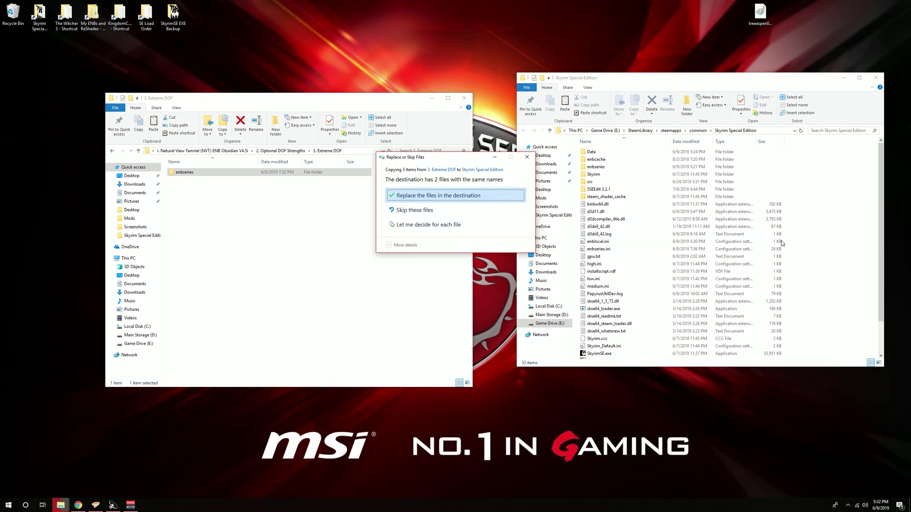
left_click(481, 199)
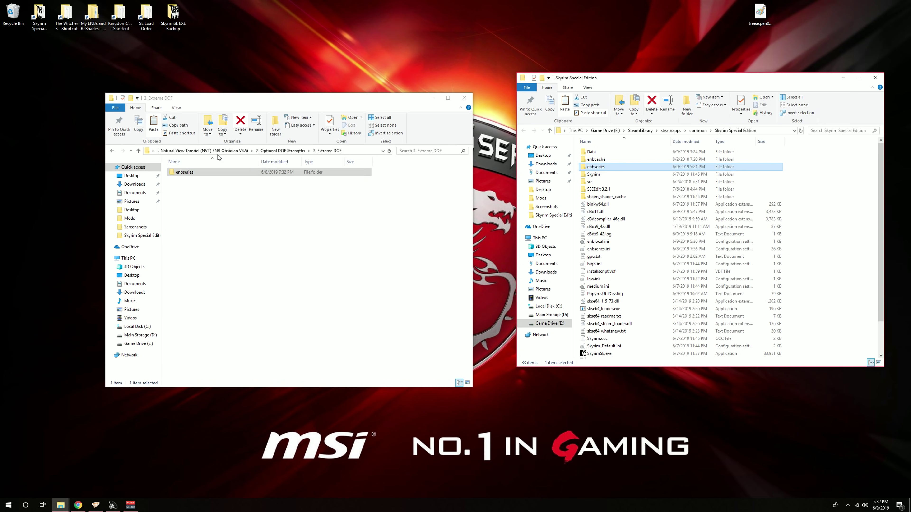
left_click(281, 151)
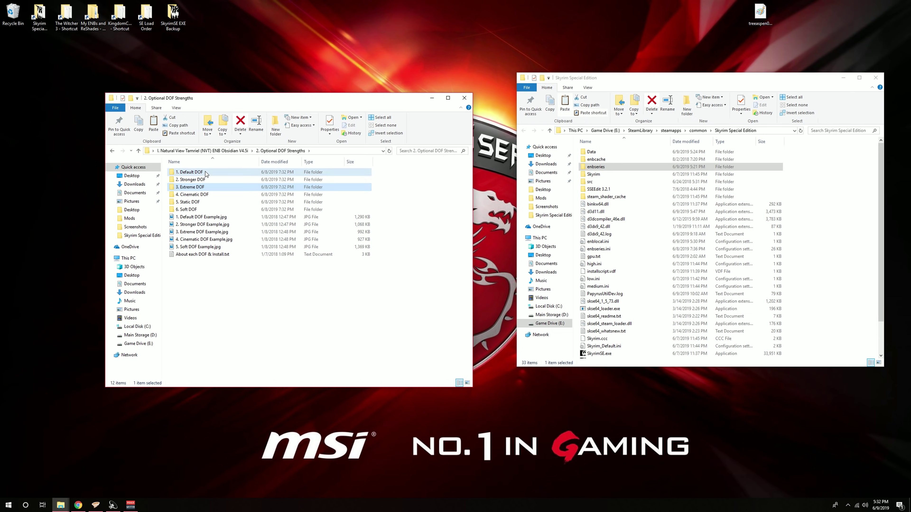
Step: Look inside '1. Default DOF', then return to the NVT folder and open '3. Adjusting ENB Settings (Suggest Read)'
double_click(206, 173)
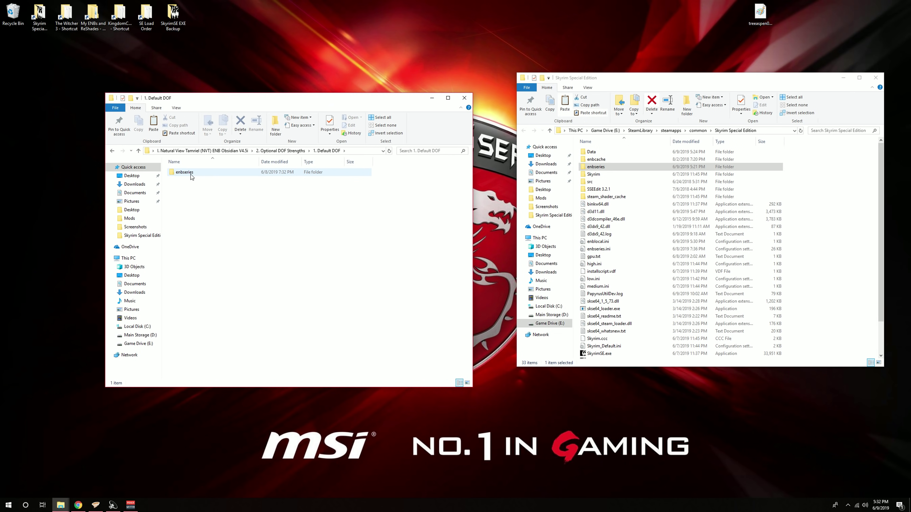
left_click(247, 152)
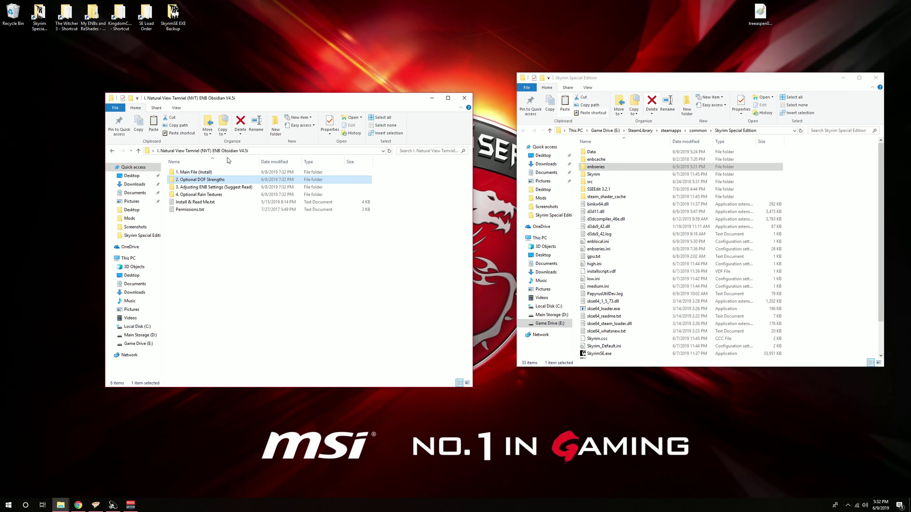
double_click(211, 187)
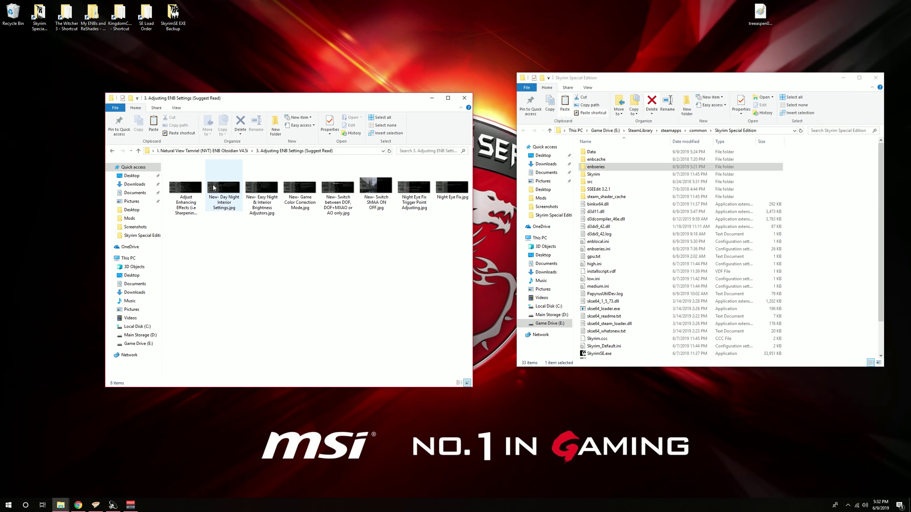
left_click(230, 191)
double_click(231, 191)
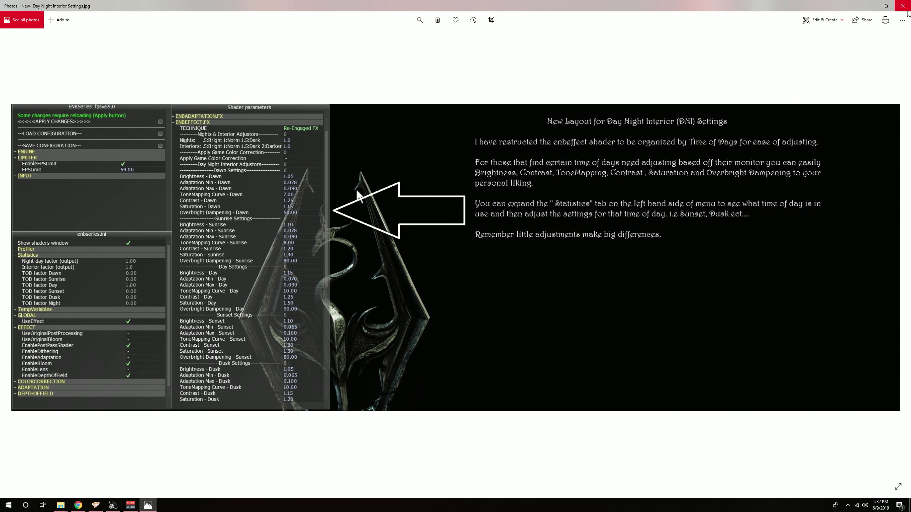
left_click(906, 6)
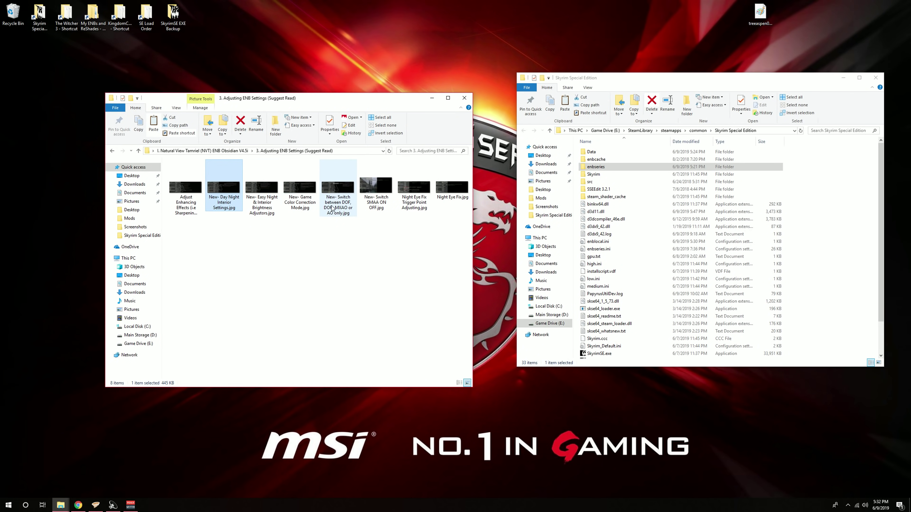
double_click(375, 206)
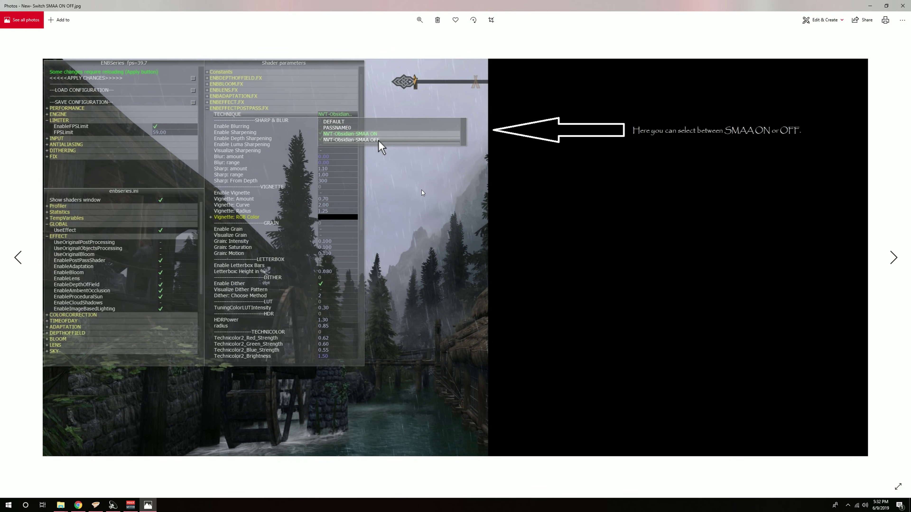
left_click(902, 5)
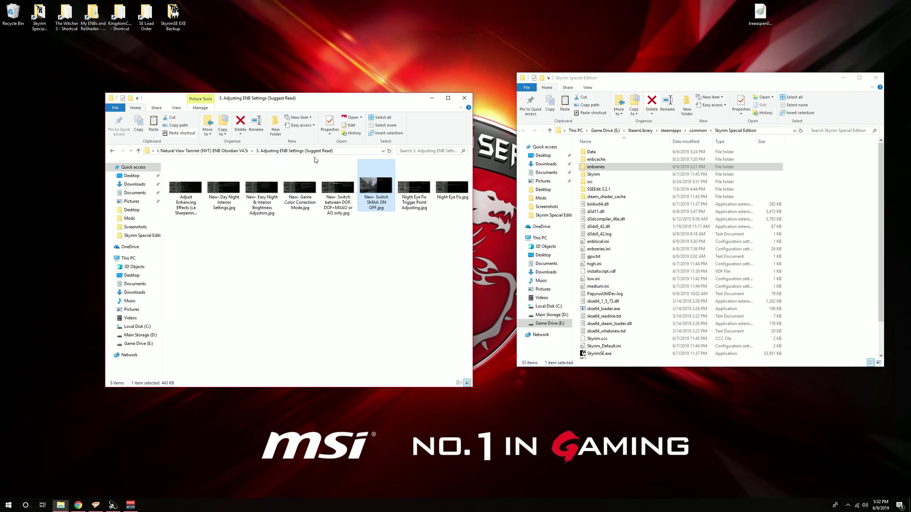